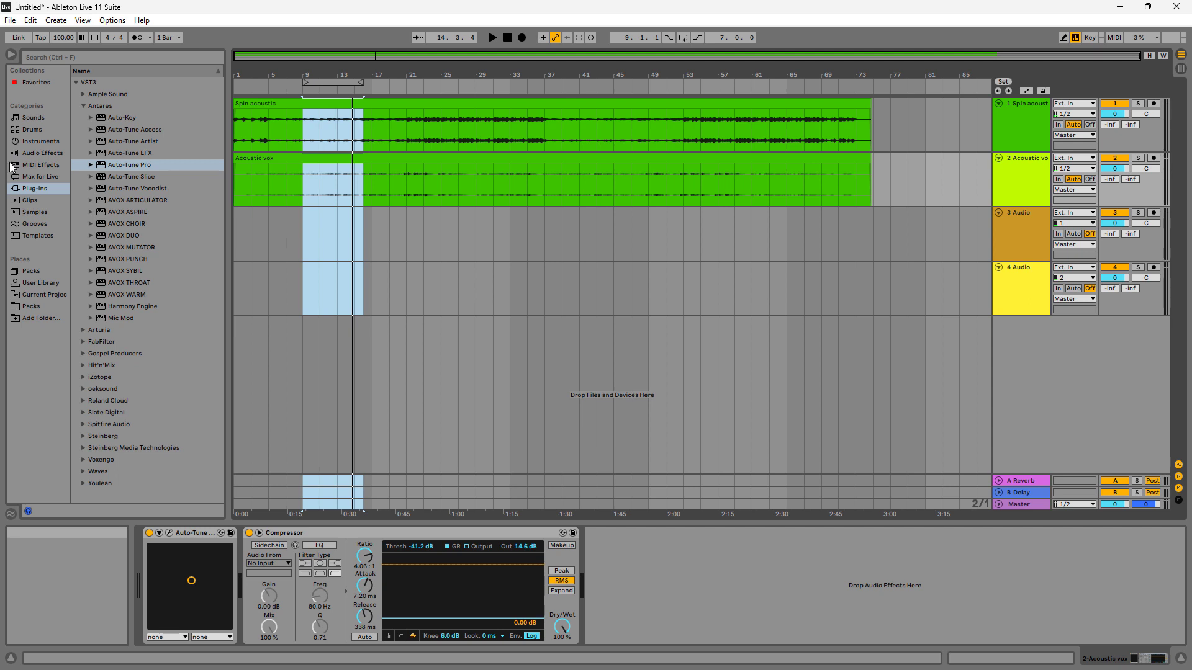
# Step: Add EQ Eight after the Compressor on the Acoustic vox track and show its expanded frequency display
pyautogui.click(31, 152)
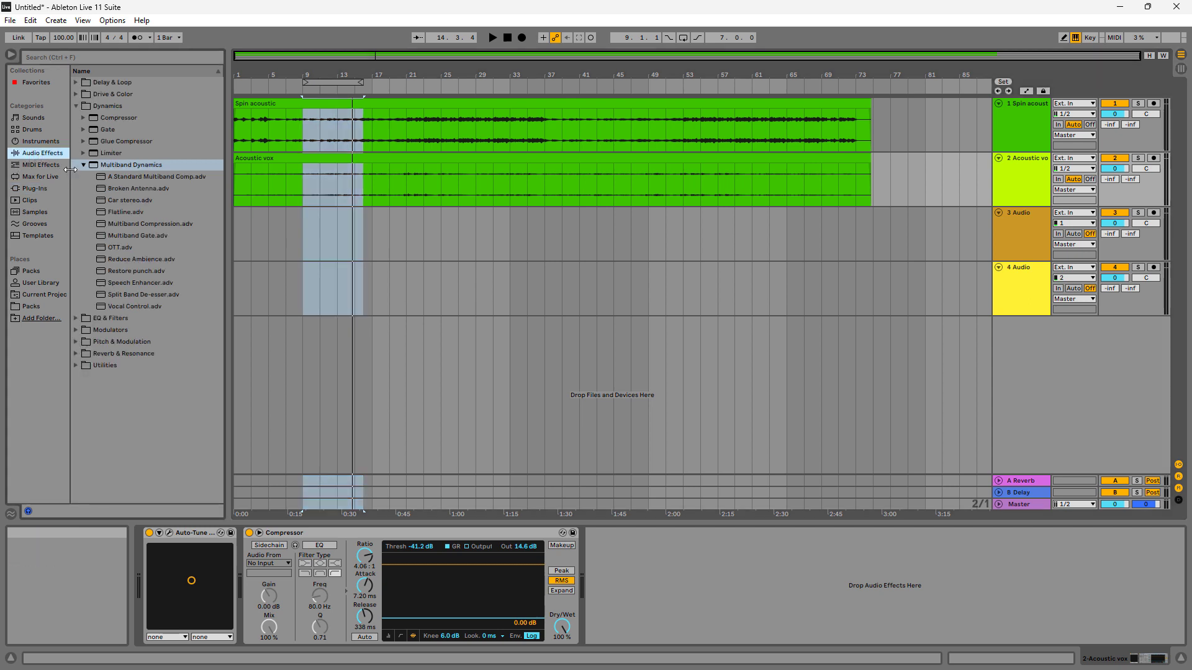
pyautogui.click(333, 158)
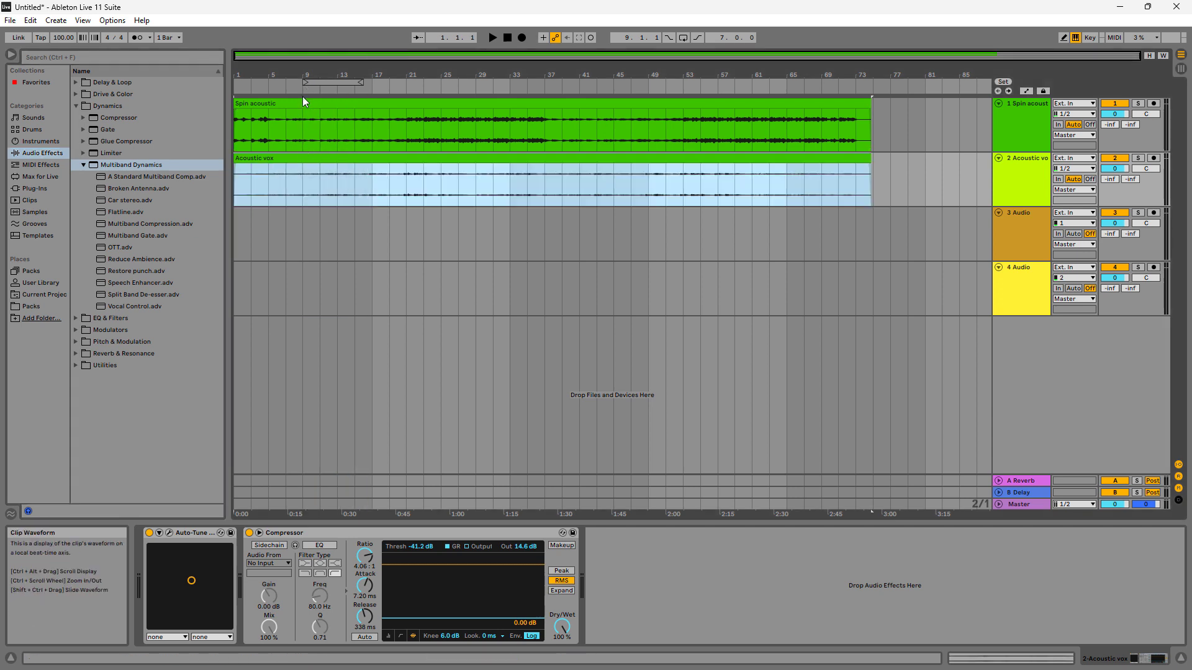
pyautogui.click(84, 164)
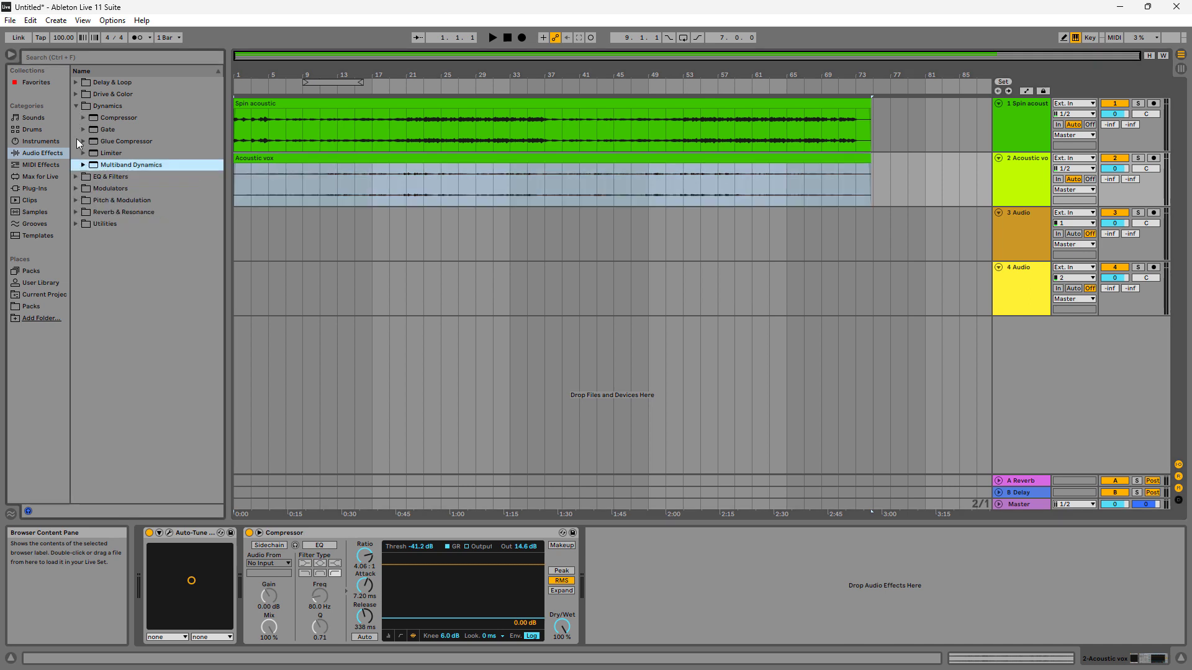
pyautogui.click(74, 177)
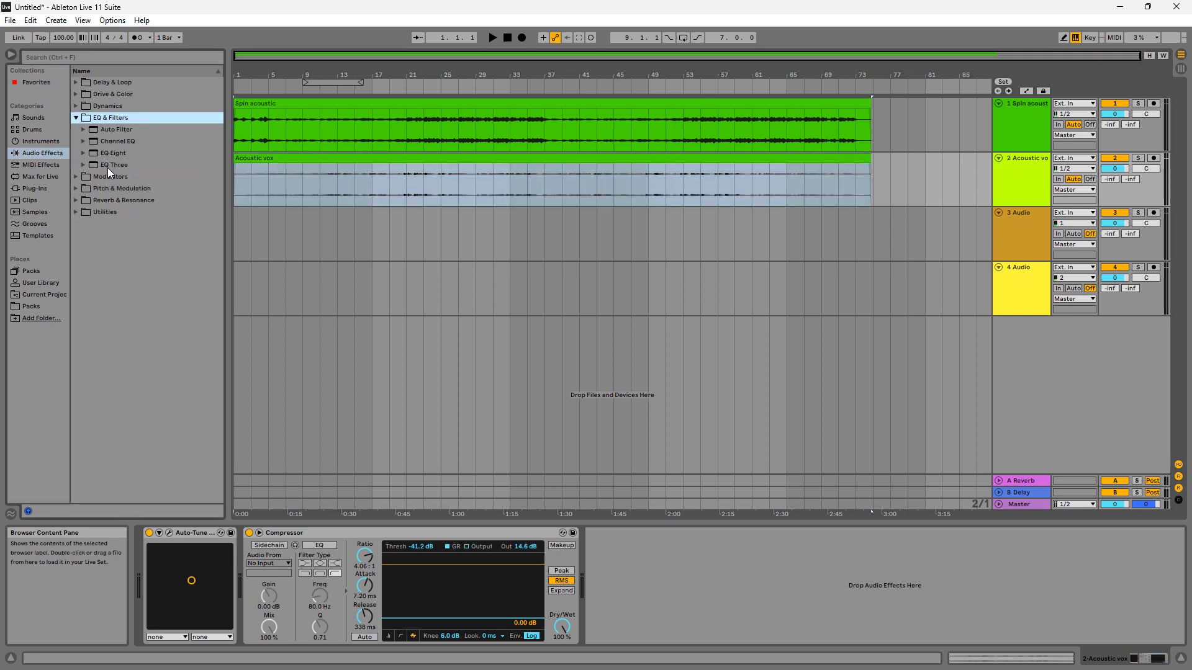
pyautogui.click(101, 153)
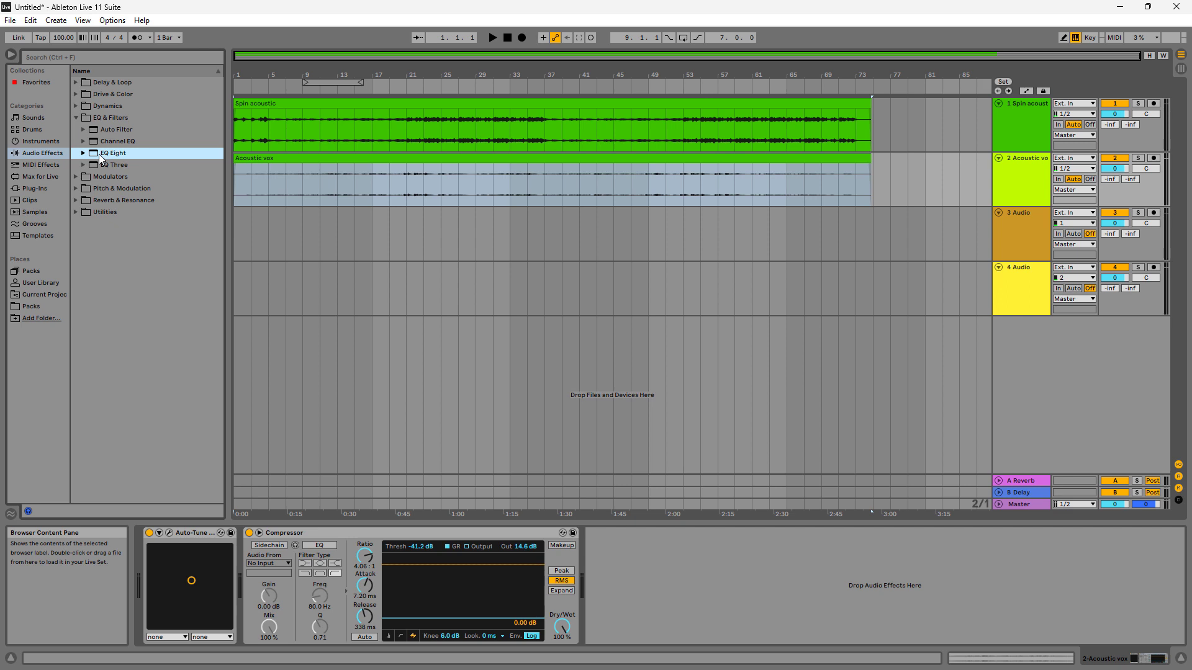
pyautogui.moveTo(103, 156); pyautogui.dragTo(327, 167)
pyautogui.moveTo(552, 227)
pyautogui.mouseDown()
pyautogui.moveTo(762, 463)
pyautogui.moveTo(792, 593)
pyautogui.mouseUp()
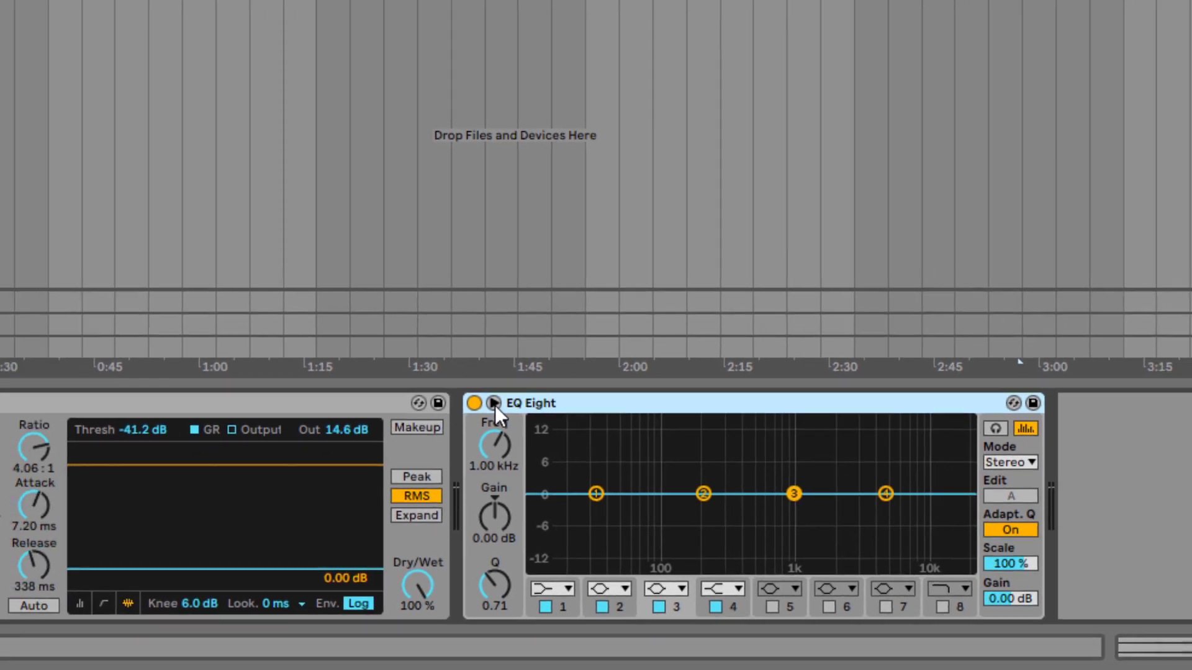
pyautogui.click(470, 375)
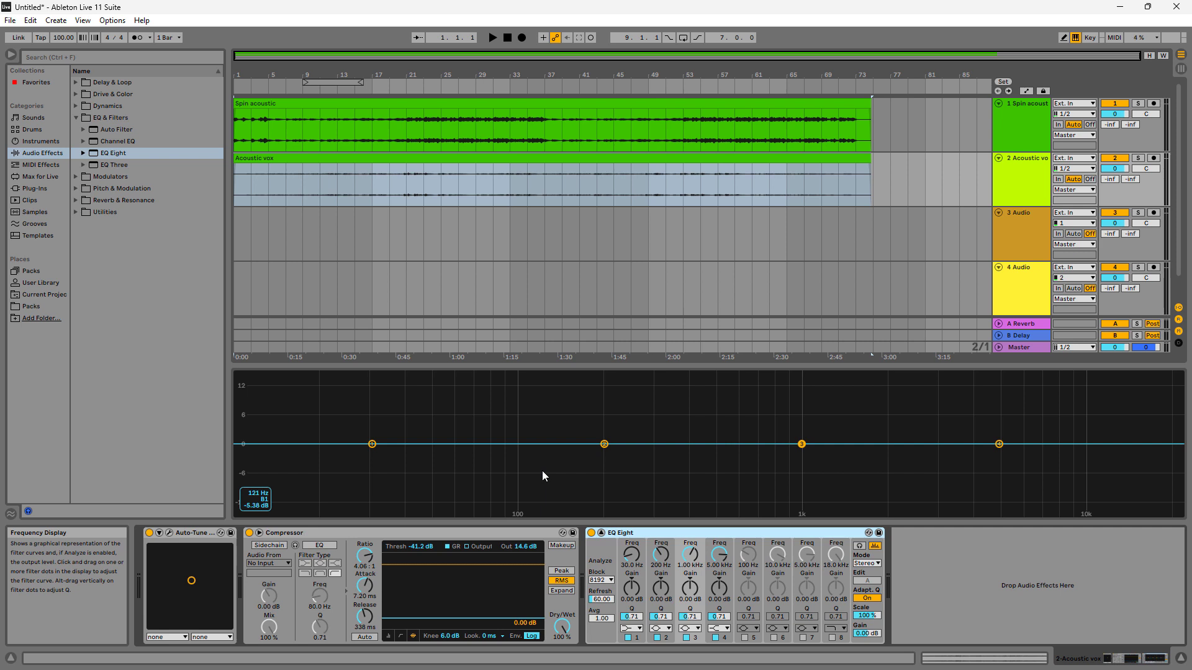
# Step: Play the section from bar 9 to bar 16 and examine the vocal's spectrum in EQ Eight
pyautogui.click(321, 80)
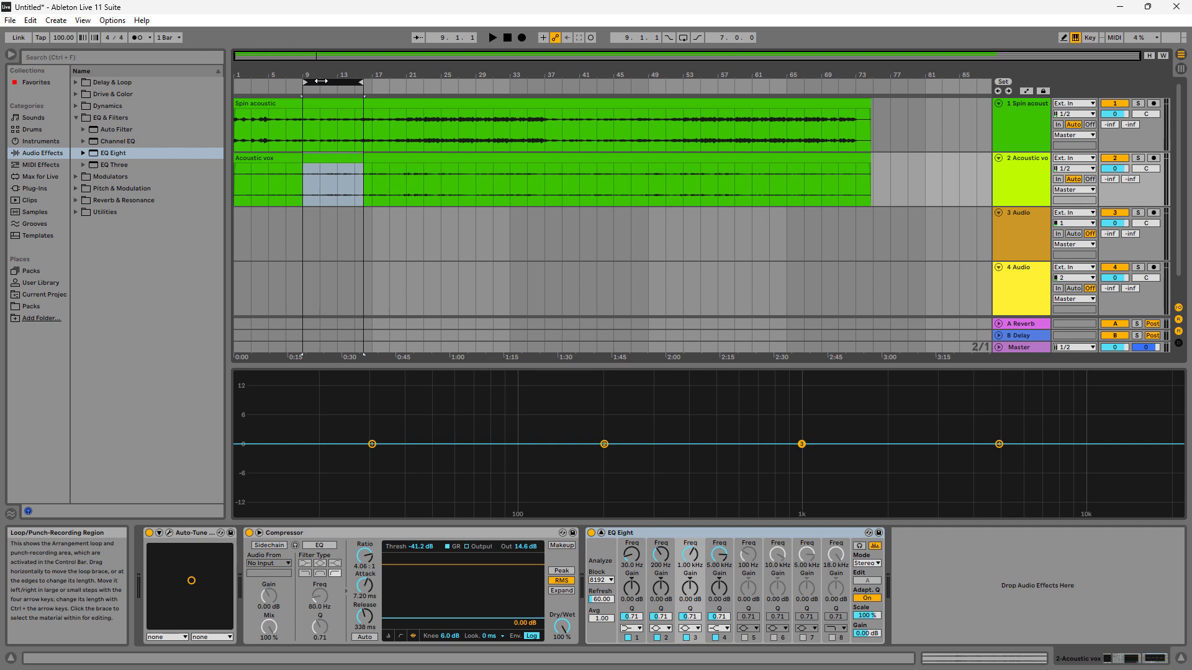
pyautogui.press('space')
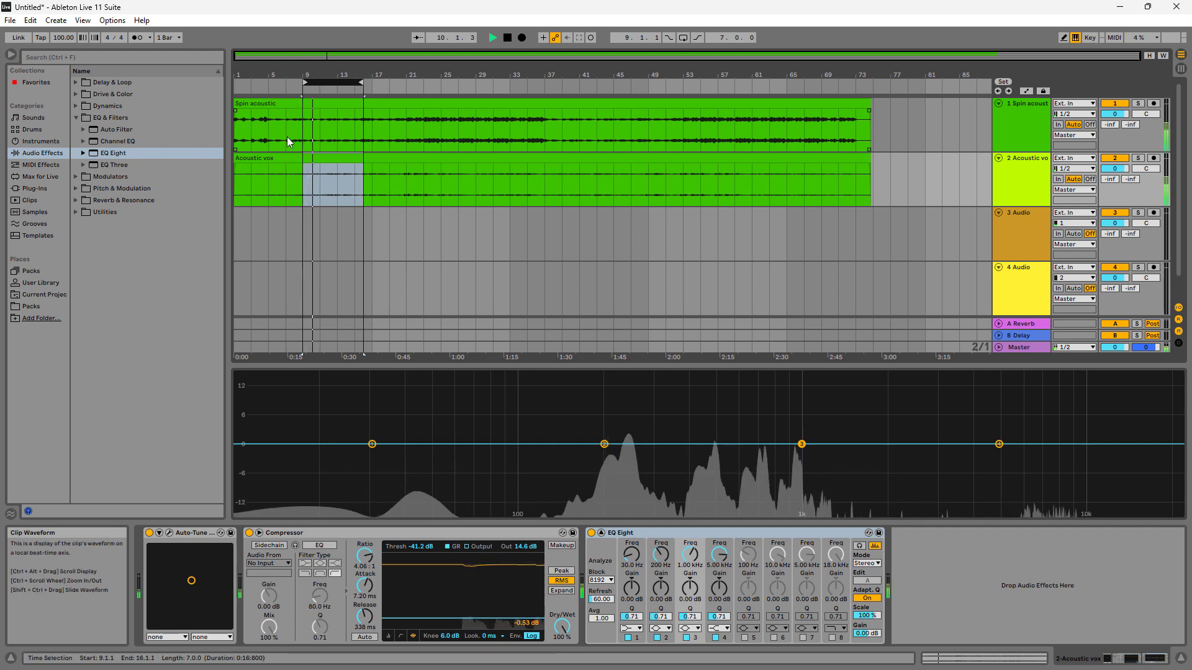
pyautogui.press('z')
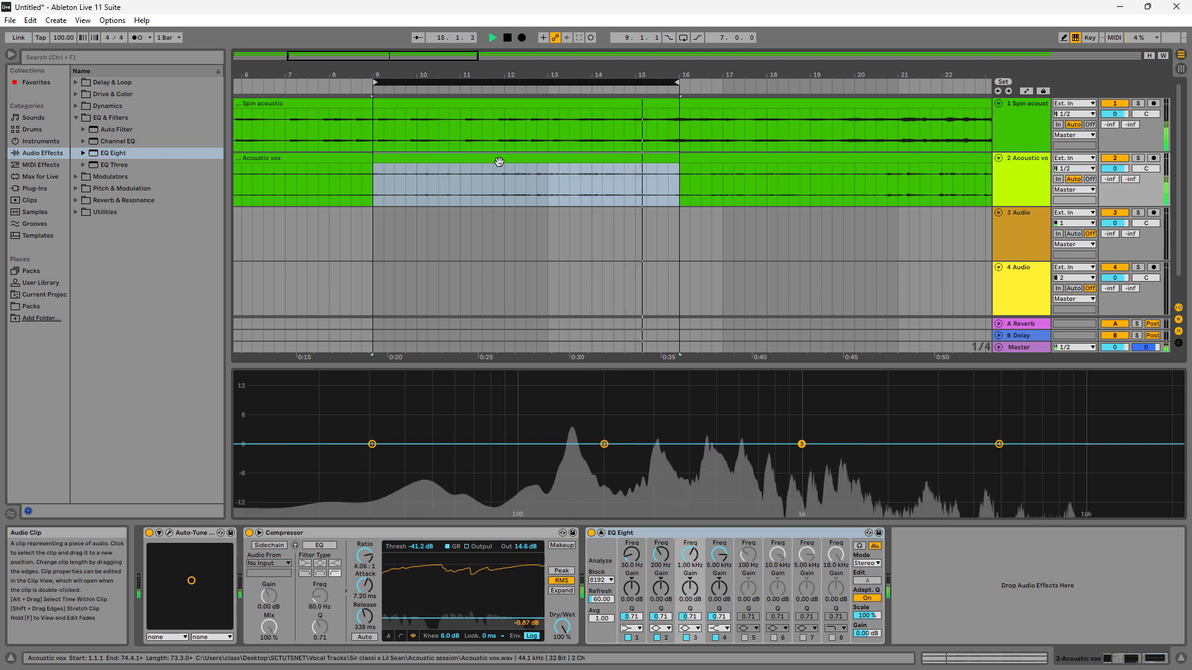
pyautogui.press('space')
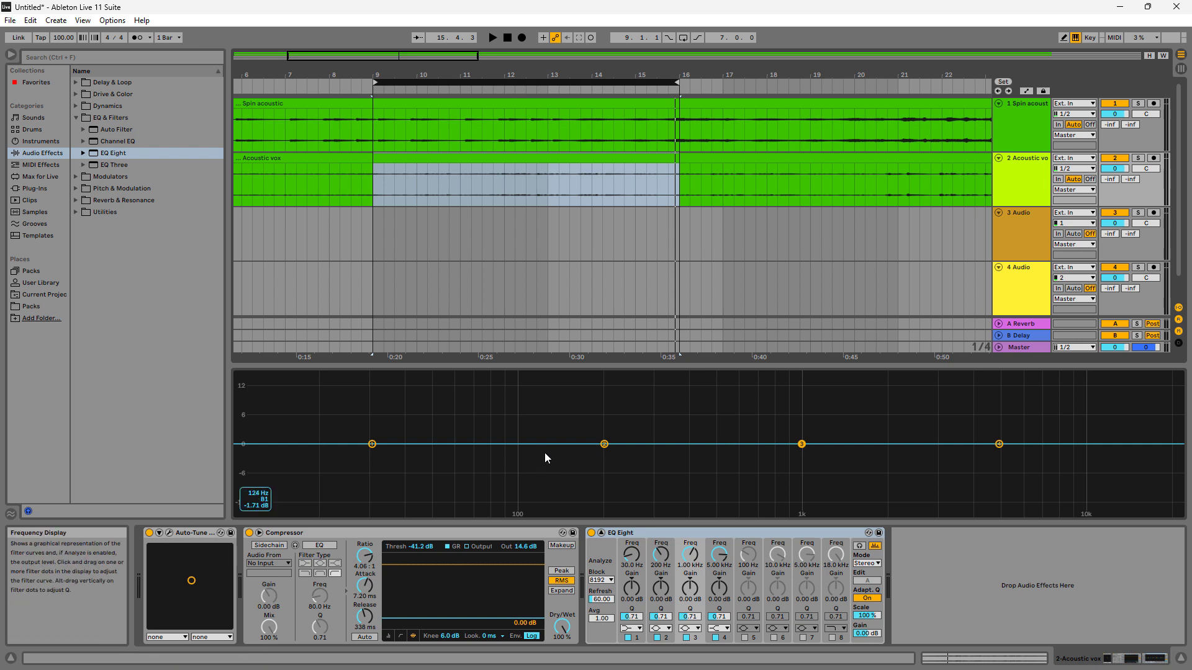
# Step: Change EQ Eight's band 1 filter to the steep x4 low cut
pyautogui.click(647, 531)
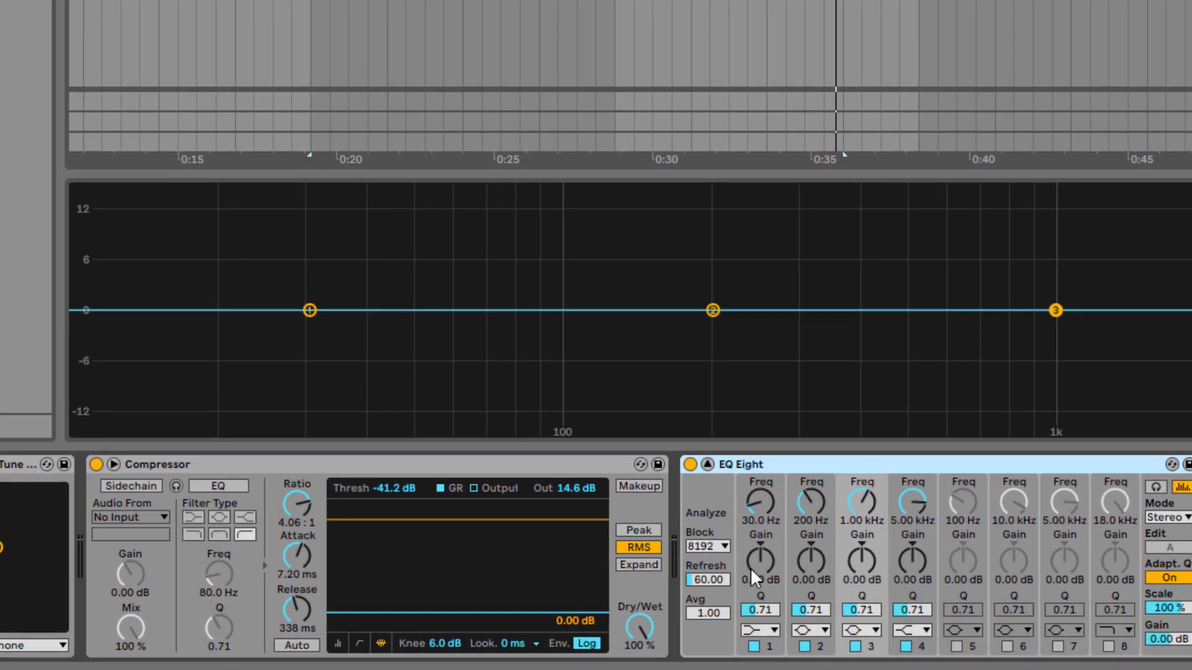
pyautogui.click(752, 632)
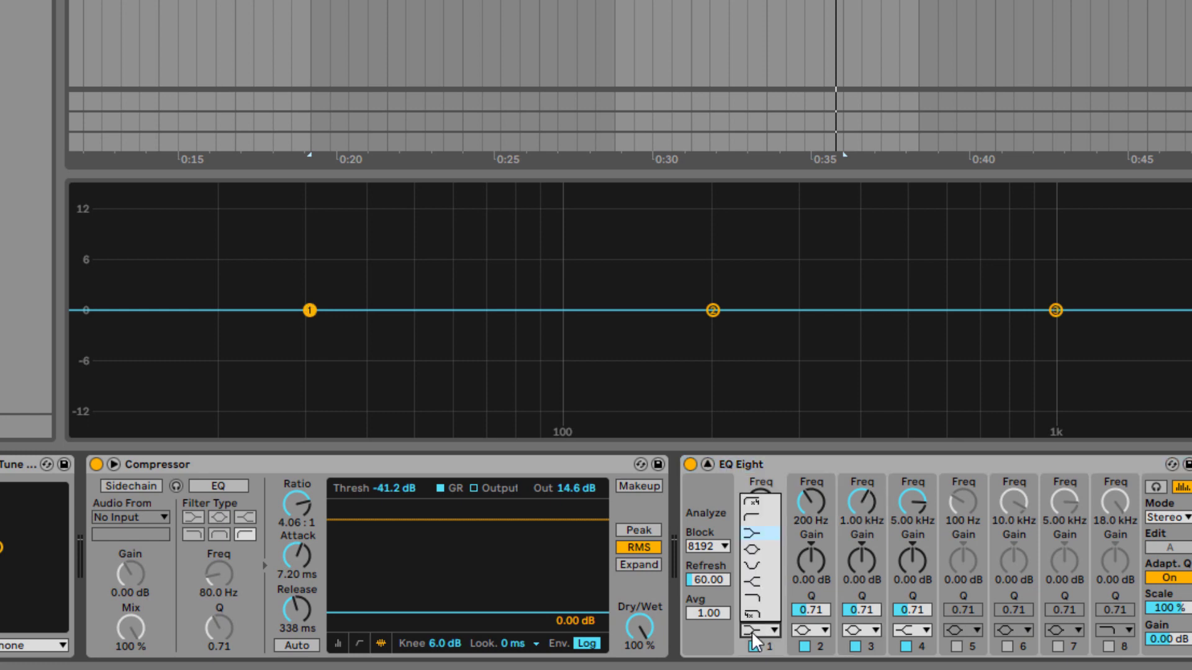
pyautogui.click(751, 504)
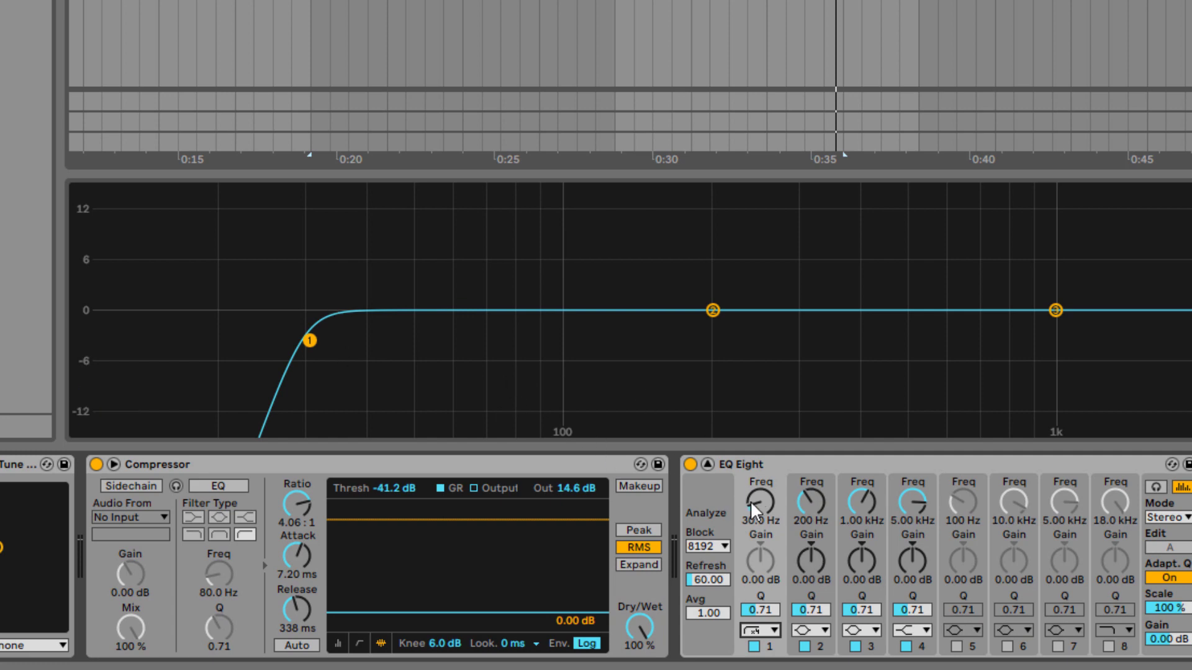
# Step: Enable bands 5, 6, 7 and 8 in EQ Eight
pyautogui.click(956, 645)
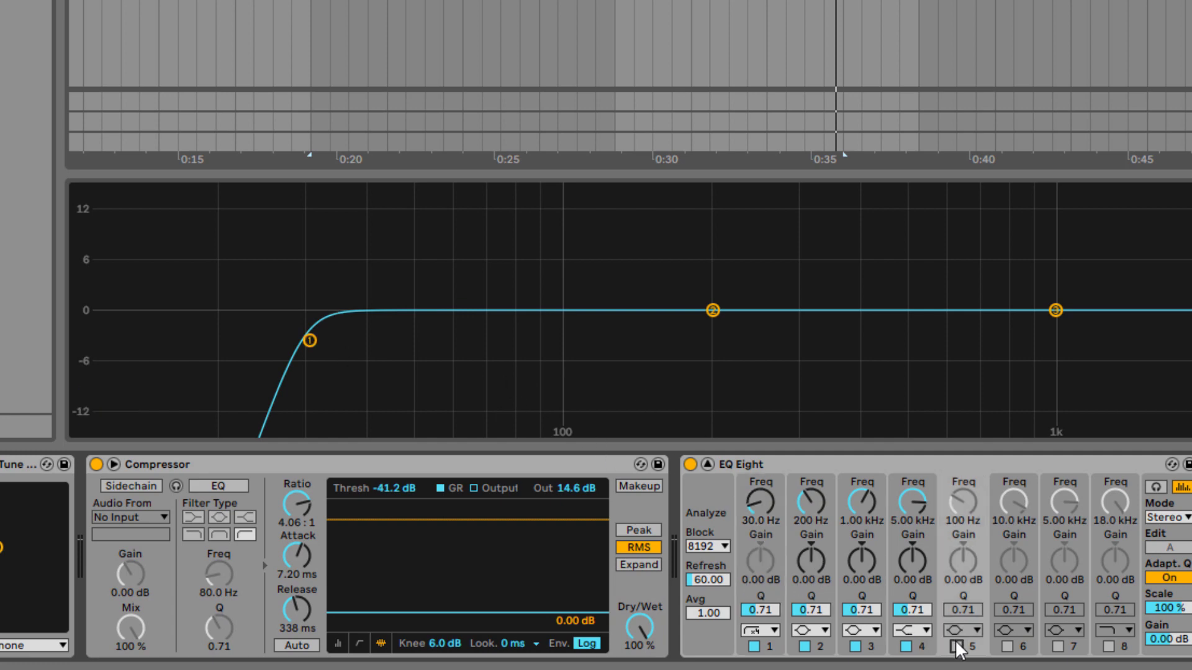
pyautogui.click(1008, 645)
pyautogui.click(1057, 646)
pyautogui.click(1109, 646)
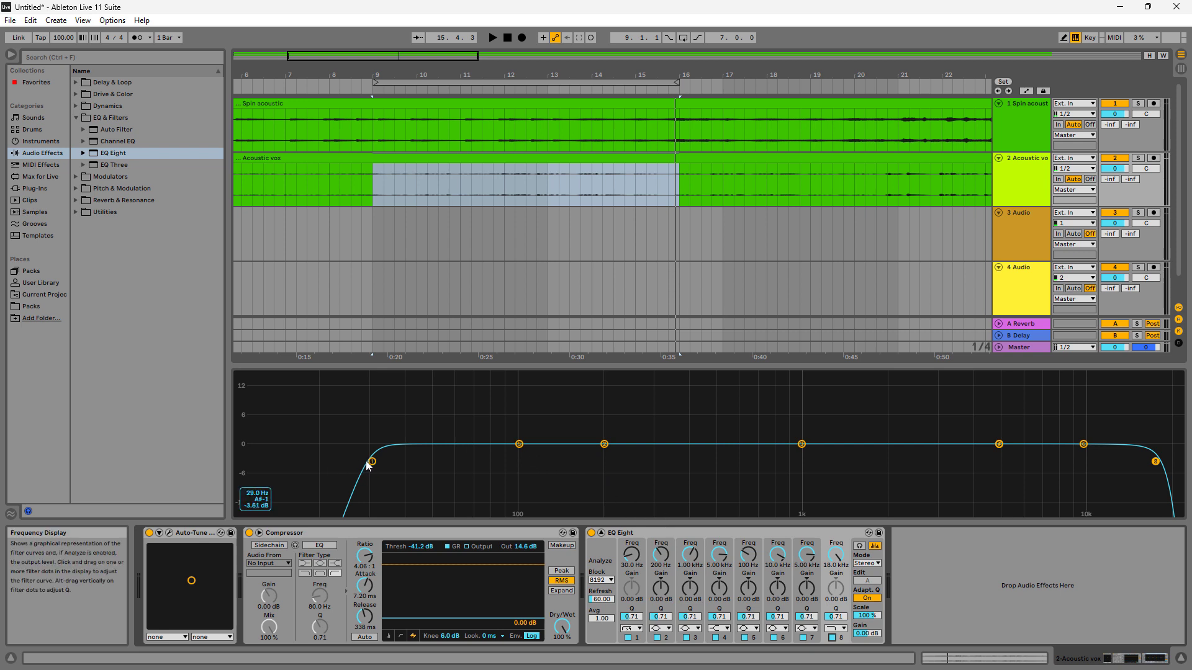
# Step: Raise the band 1 low cut to 149 Hz with a Q of 0.84
pyautogui.moveTo(368, 462); pyautogui.dragTo(429, 463)
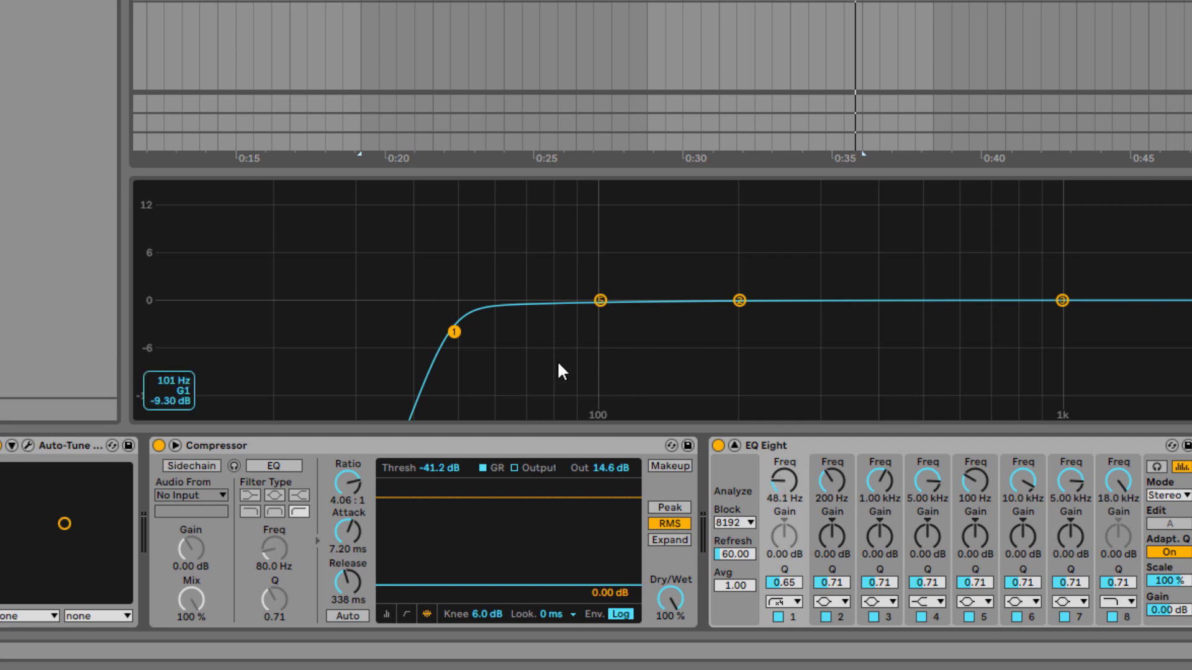
pyautogui.moveTo(452, 333); pyautogui.dragTo(680, 321)
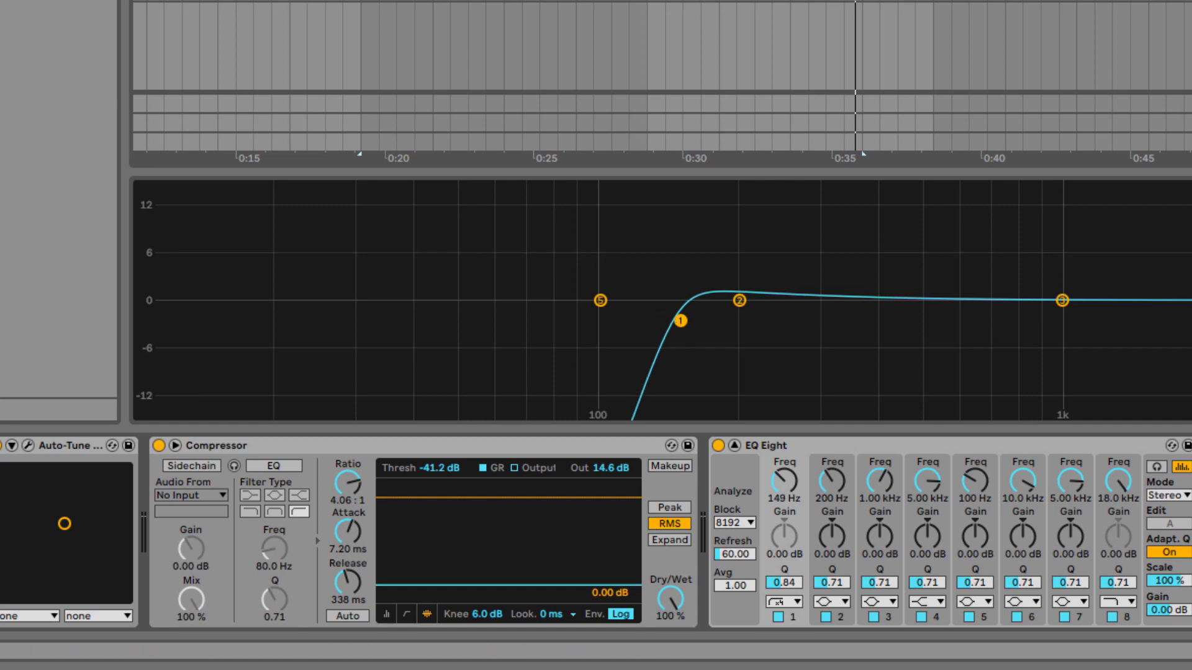
# Step: Compare playback from around bar 10 with EQ Eight bypassed and switched back on
pyautogui.press('space')
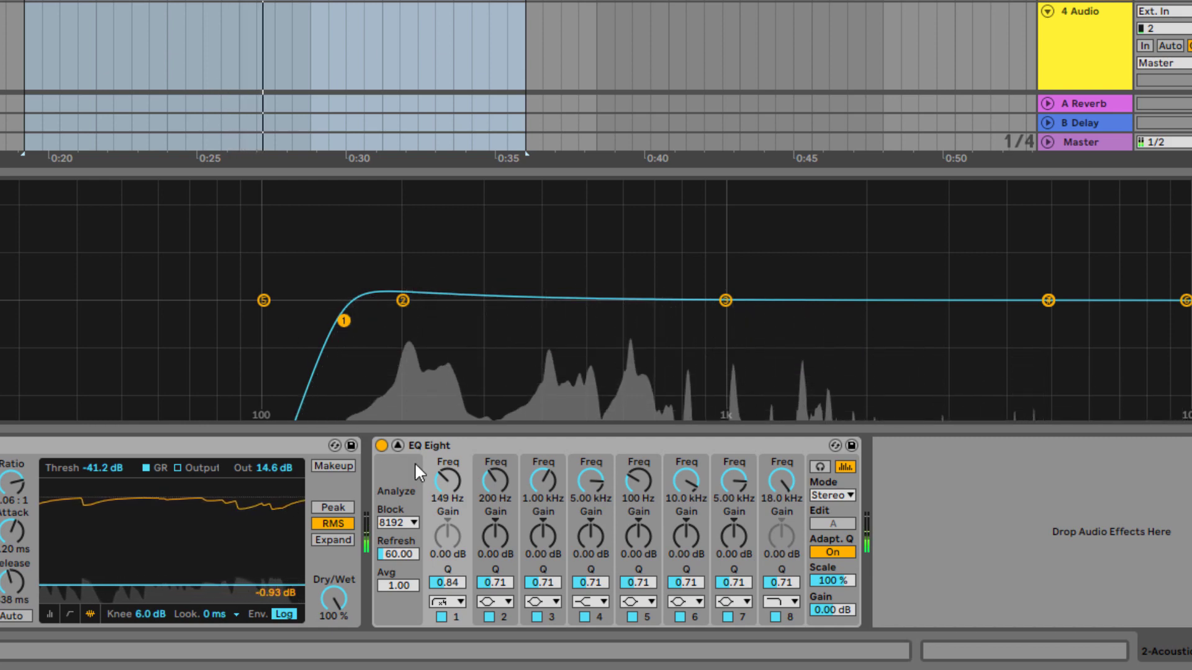
pyautogui.click(381, 445)
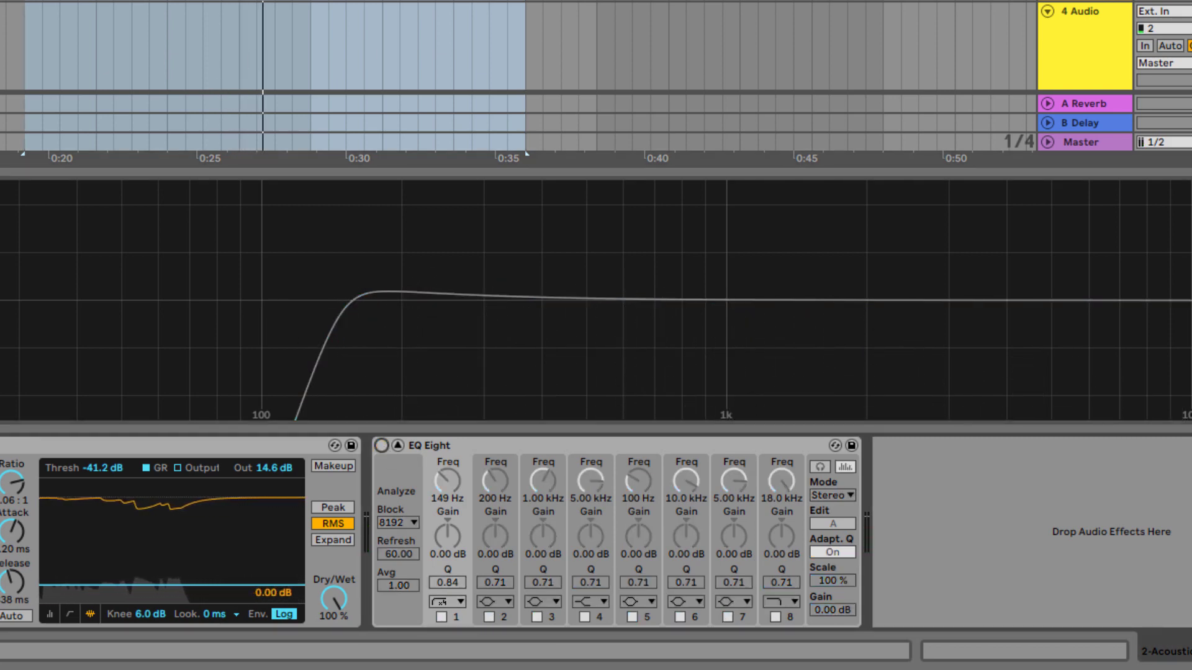
pyautogui.press('space')
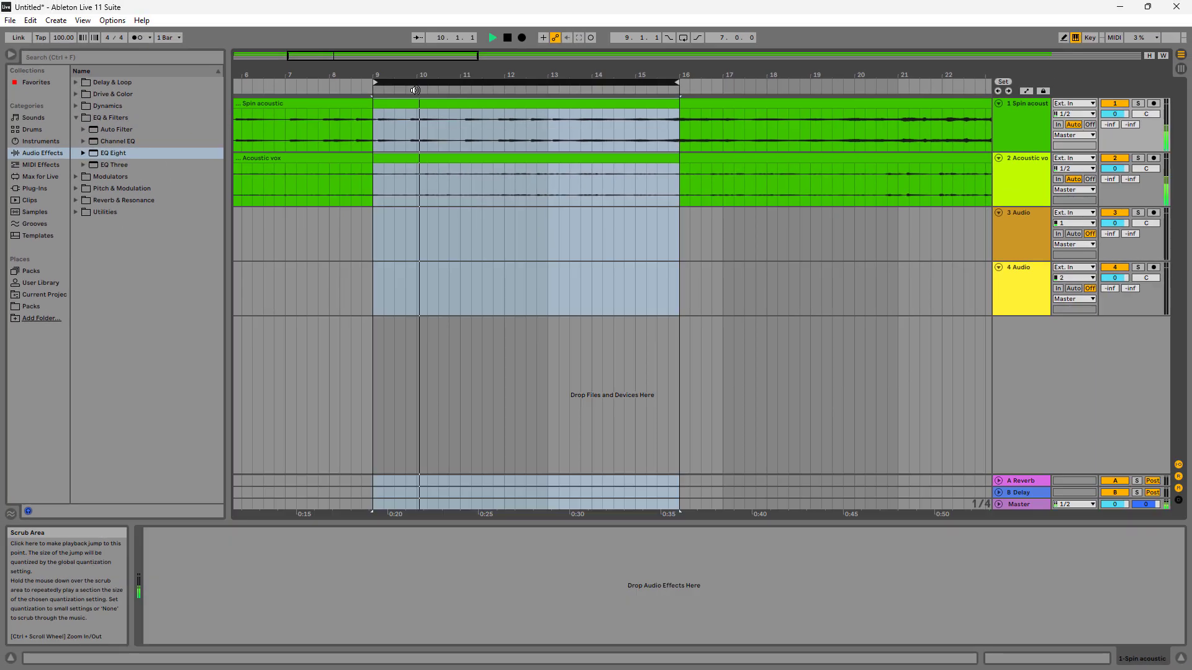
pyautogui.click(413, 89)
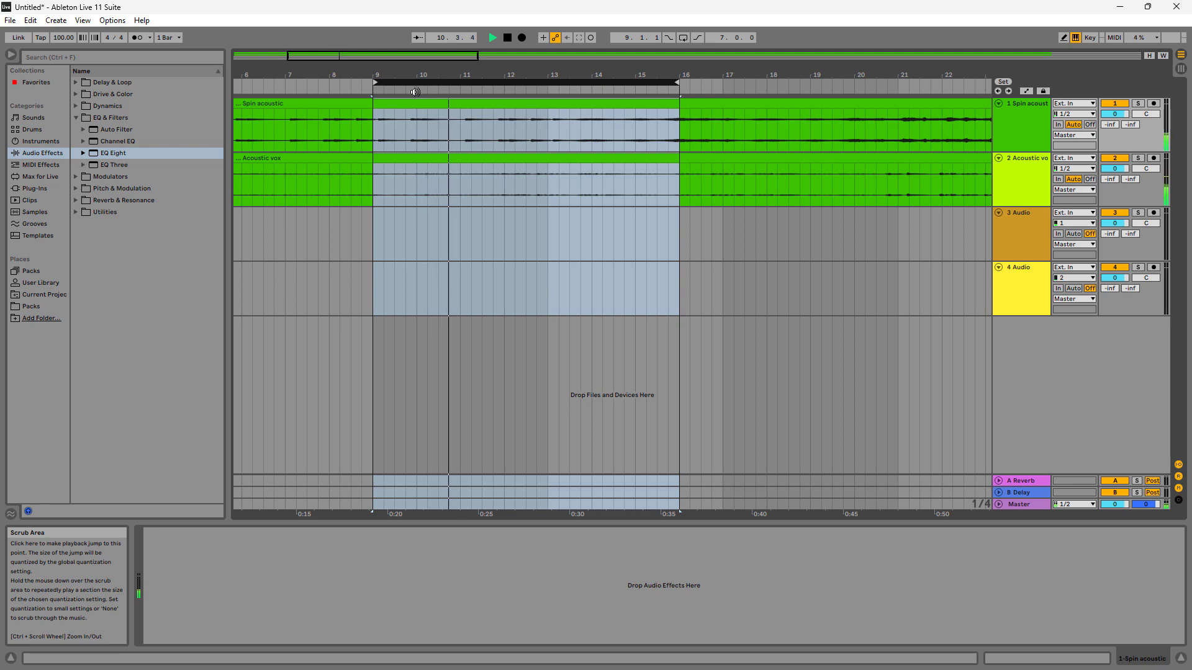
pyautogui.click(422, 159)
pyautogui.press('space')
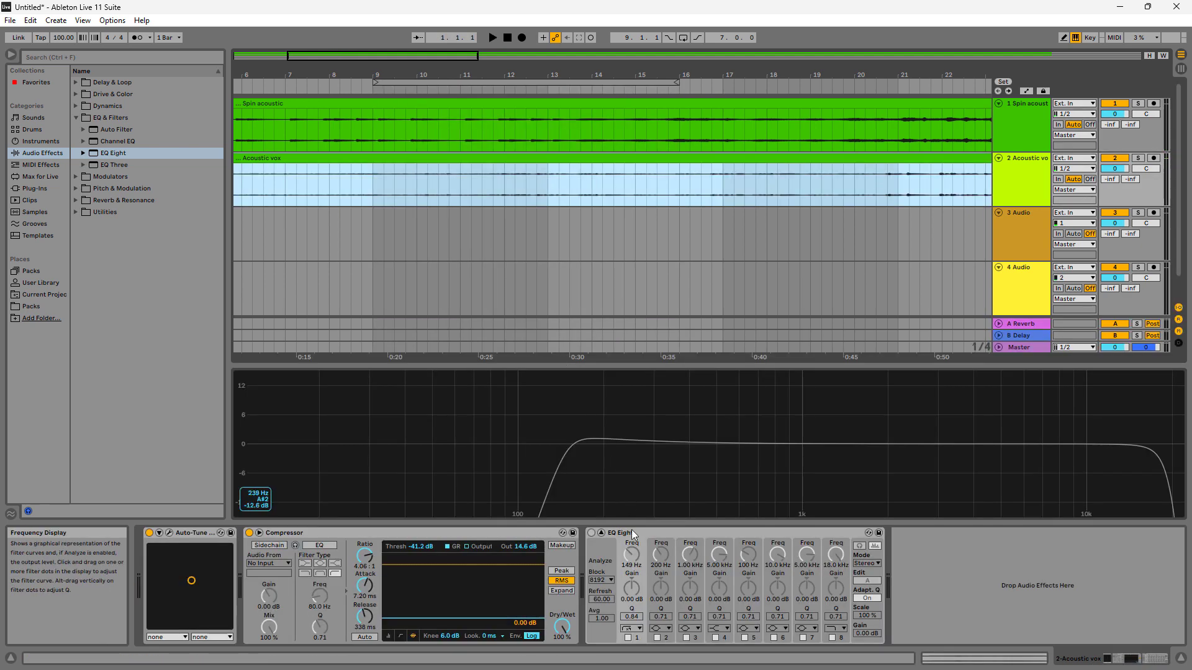
pyautogui.click(590, 532)
pyautogui.click(414, 90)
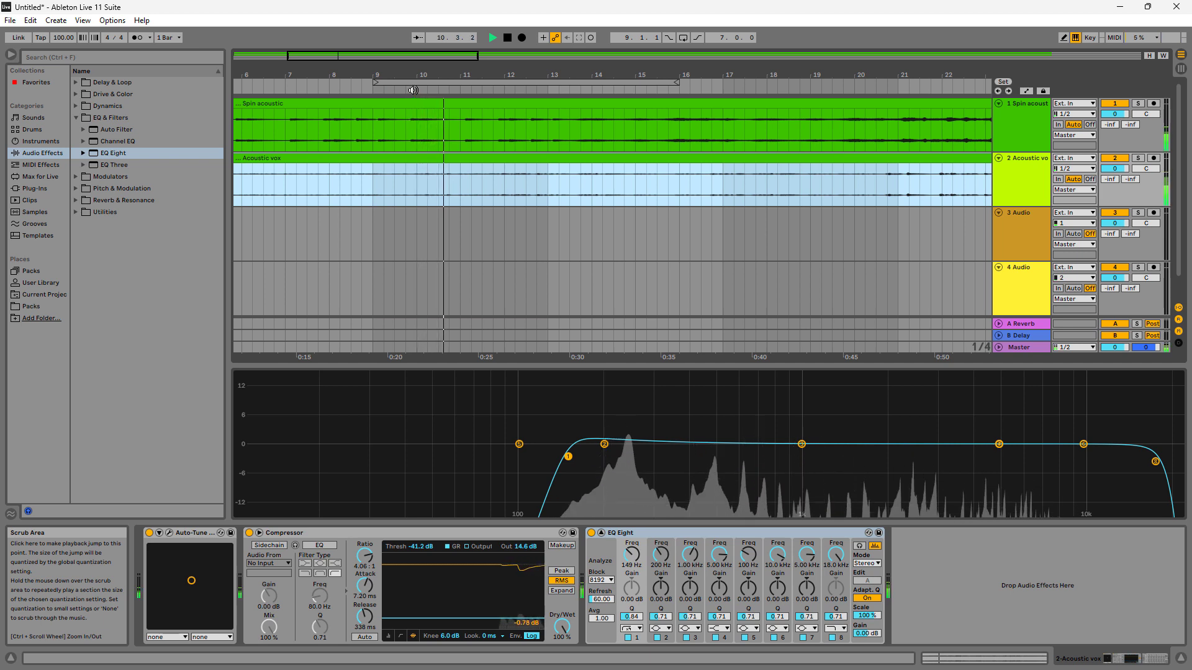
pyautogui.click(414, 90)
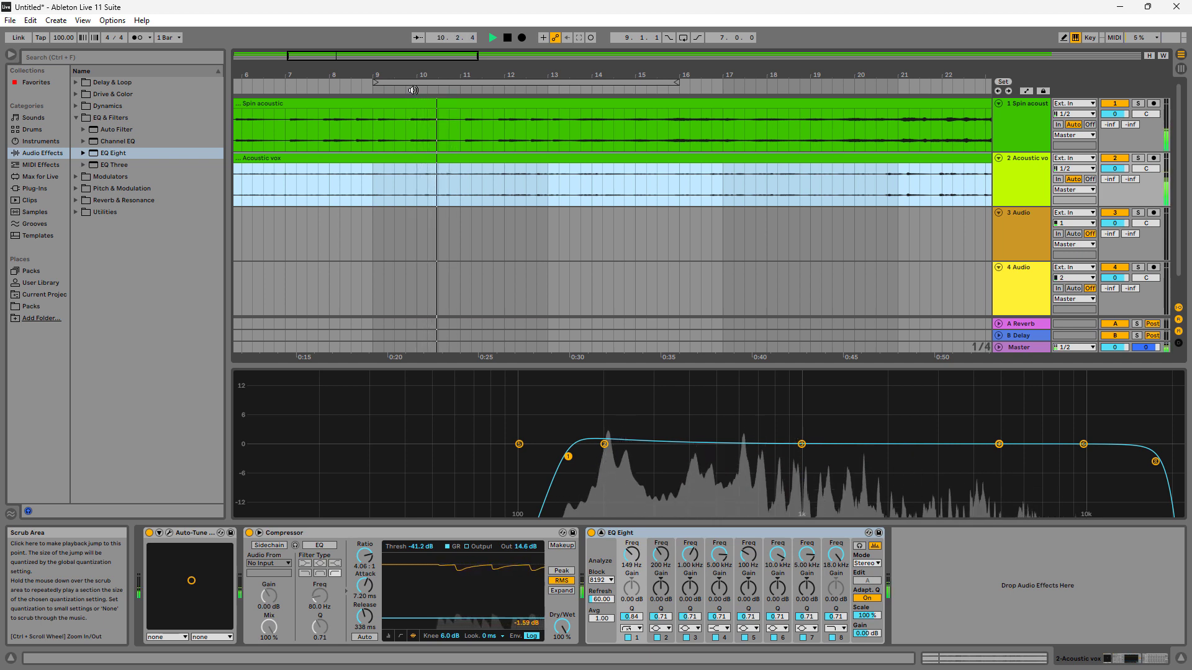
pyautogui.press('space')
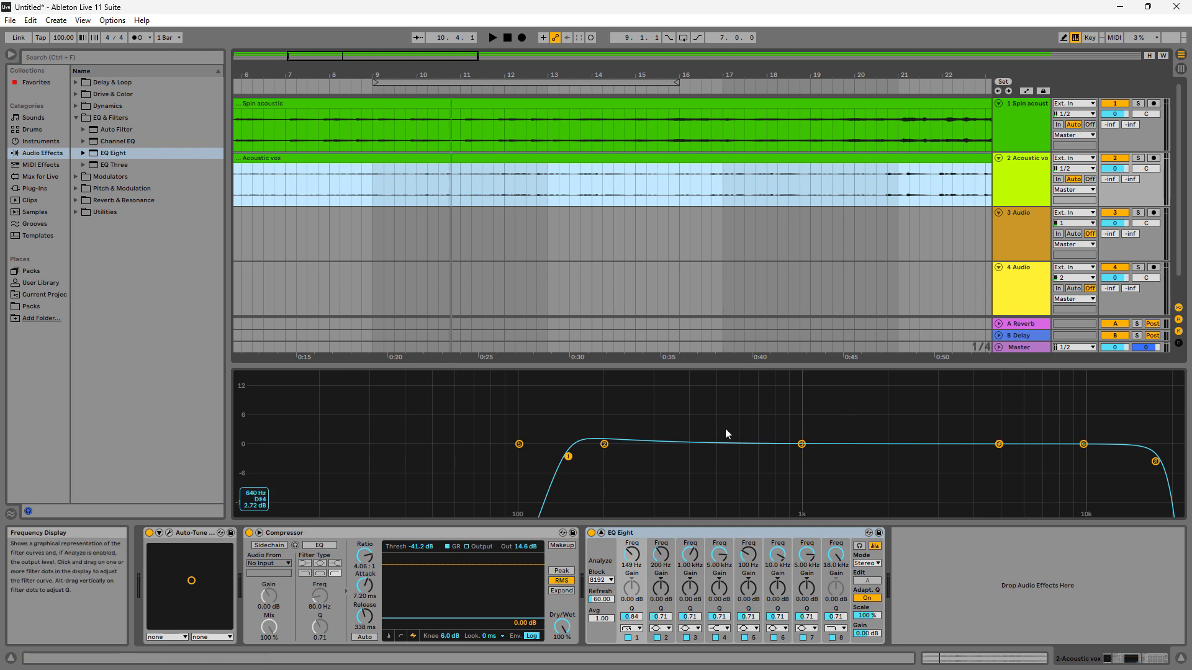
# Step: Shape band 2 as a narrow boost of 9.24 dB at about 370 Hz with a Q of 18, and play the bar 9 section
pyautogui.moveTo(607, 453); pyautogui.dragTo(687, 438)
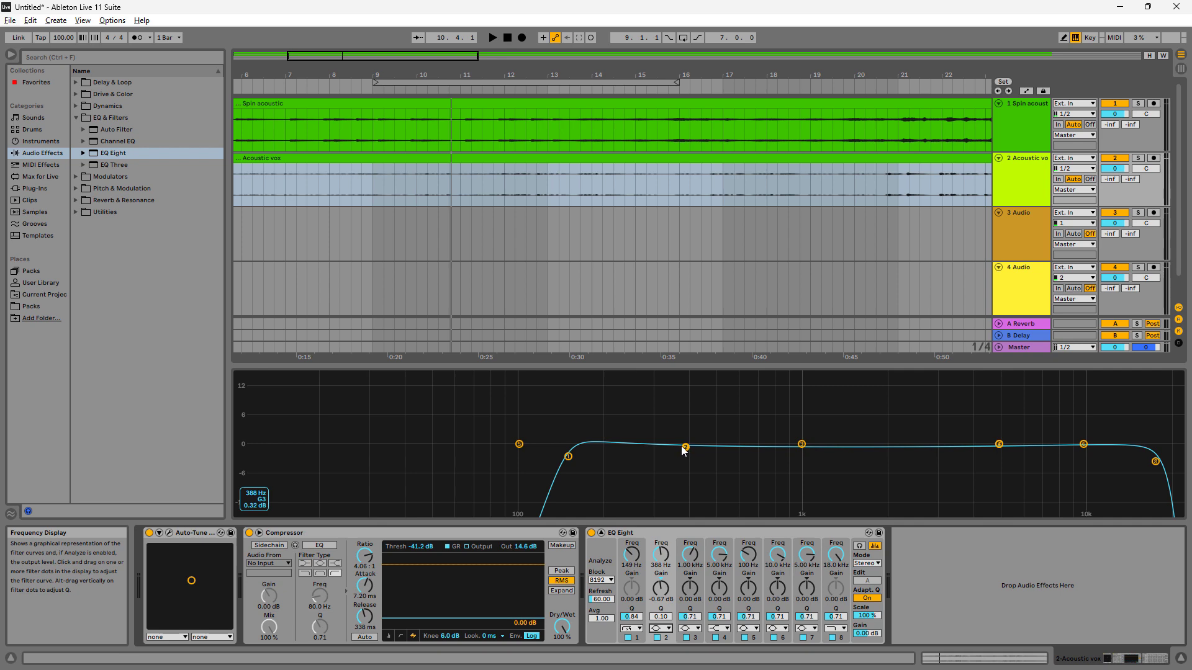
pyautogui.moveTo(679, 445); pyautogui.dragTo(680, 421)
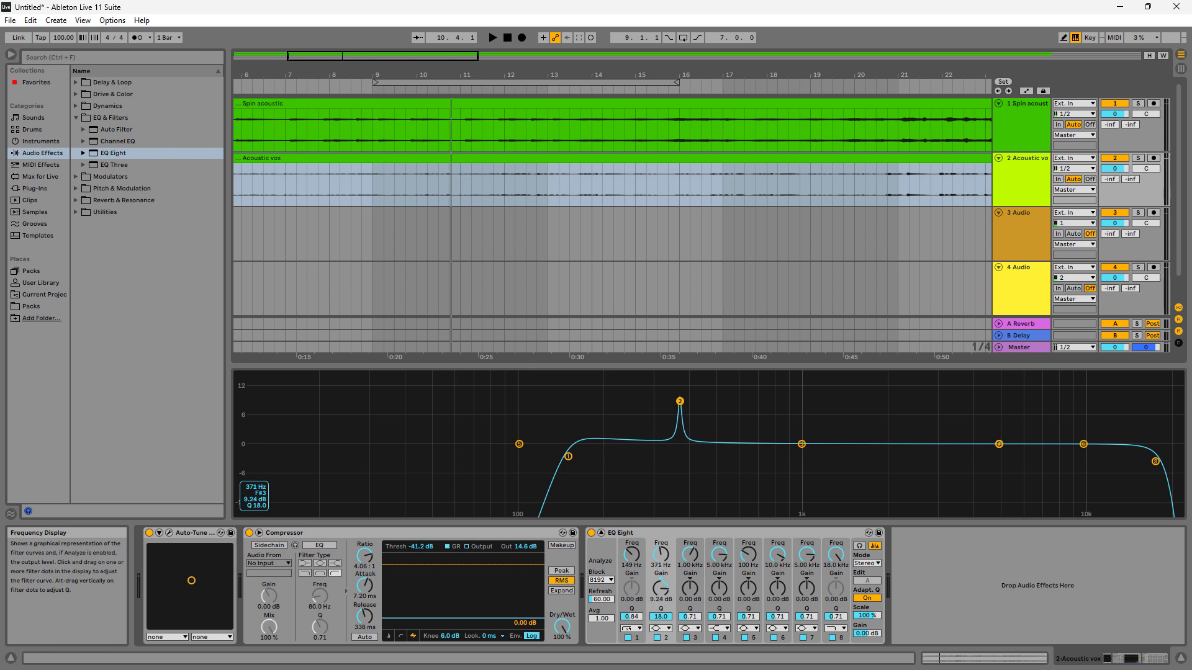
pyautogui.click(397, 81)
pyautogui.press('space')
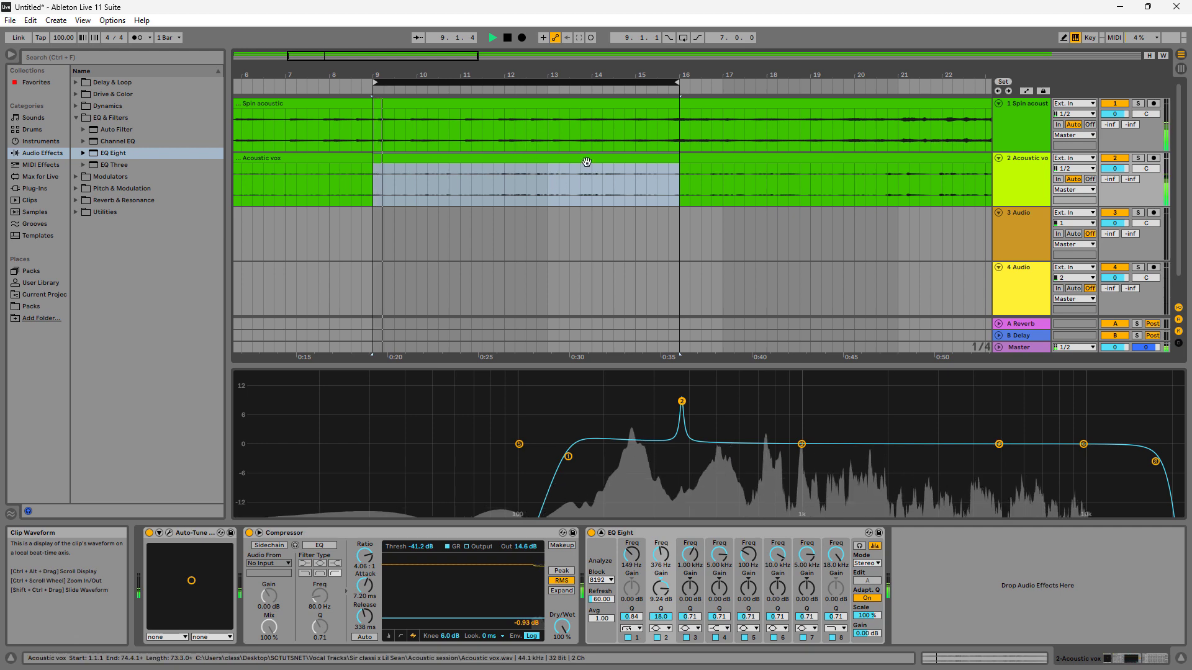
# Step: Turn on looping and sweep the band 2 boost to 237 Hz with 14.2 dB of gain during playback
pyautogui.click(682, 38)
pyautogui.moveTo(682, 401); pyautogui.dragTo(627, 379)
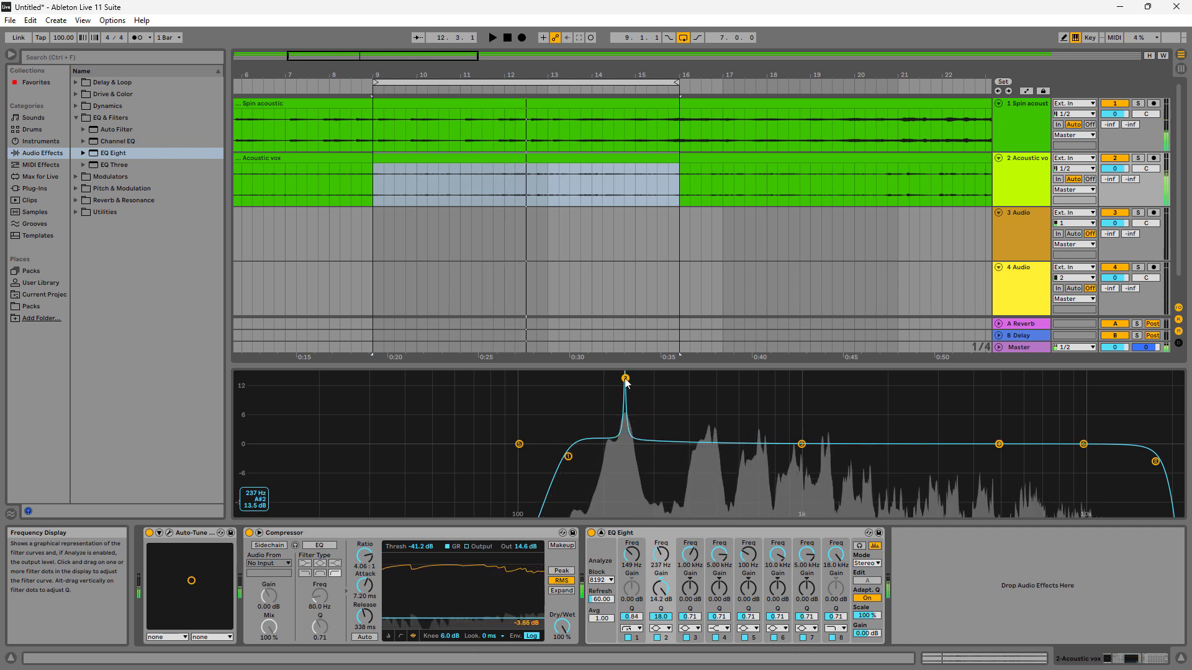
pyautogui.press('space')
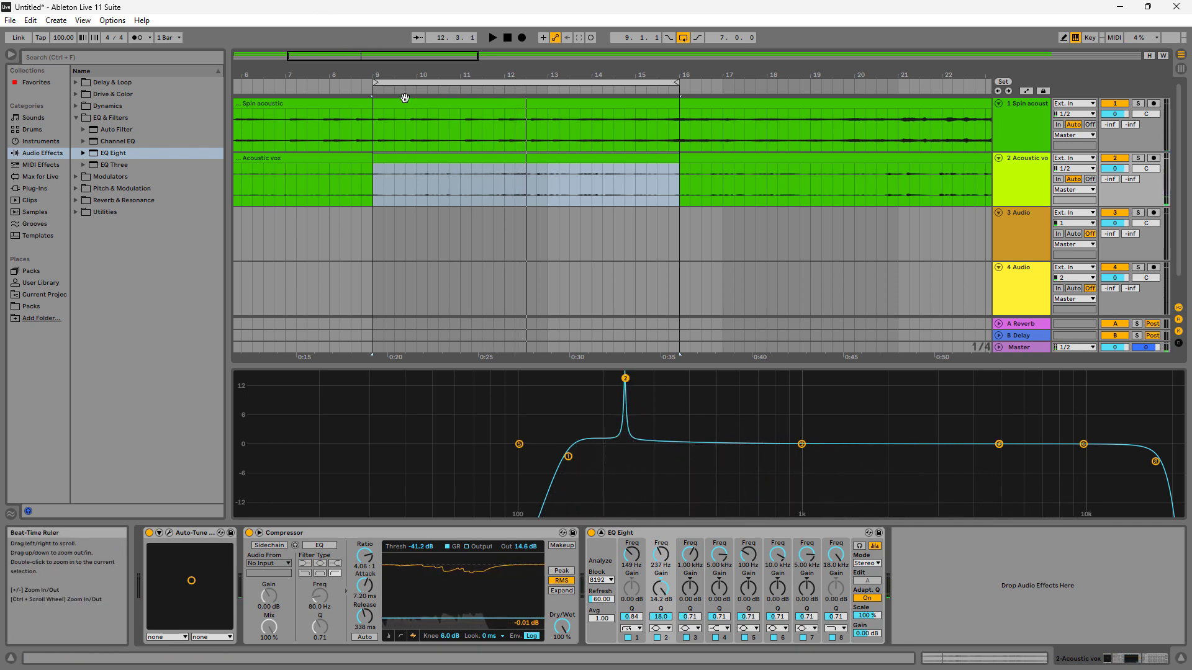
# Step: Replay the looped section and turn band 2 into a cut of -2.38 dB at 237 Hz
pyautogui.press('space')
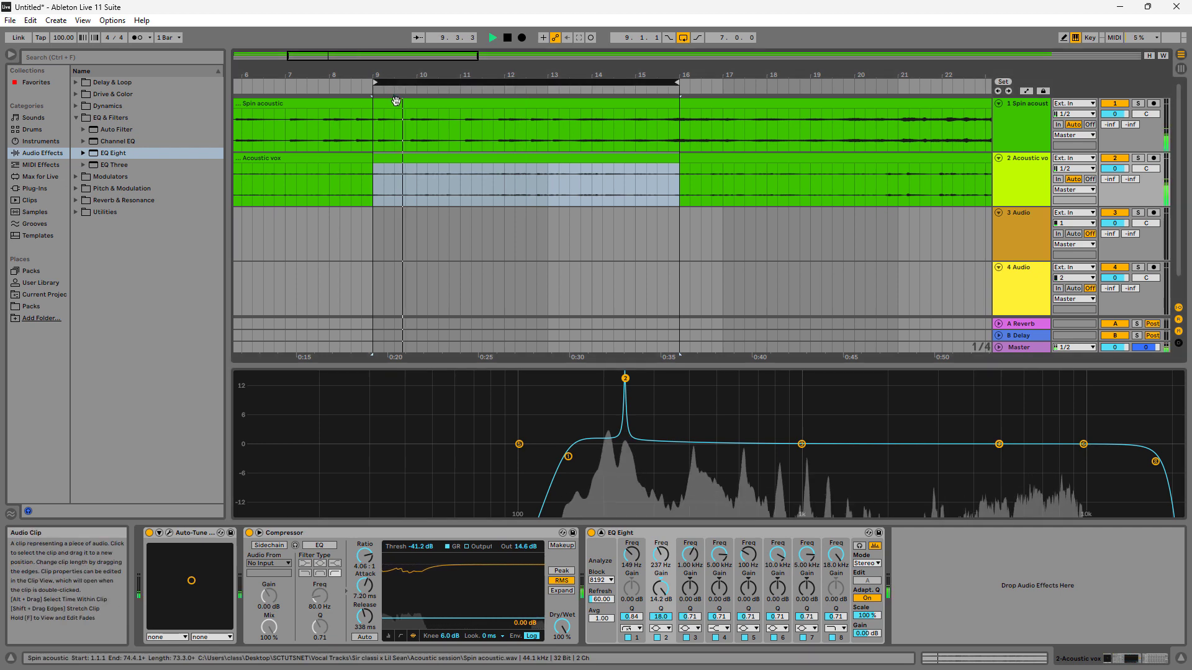
pyautogui.press('space')
pyautogui.press('space')
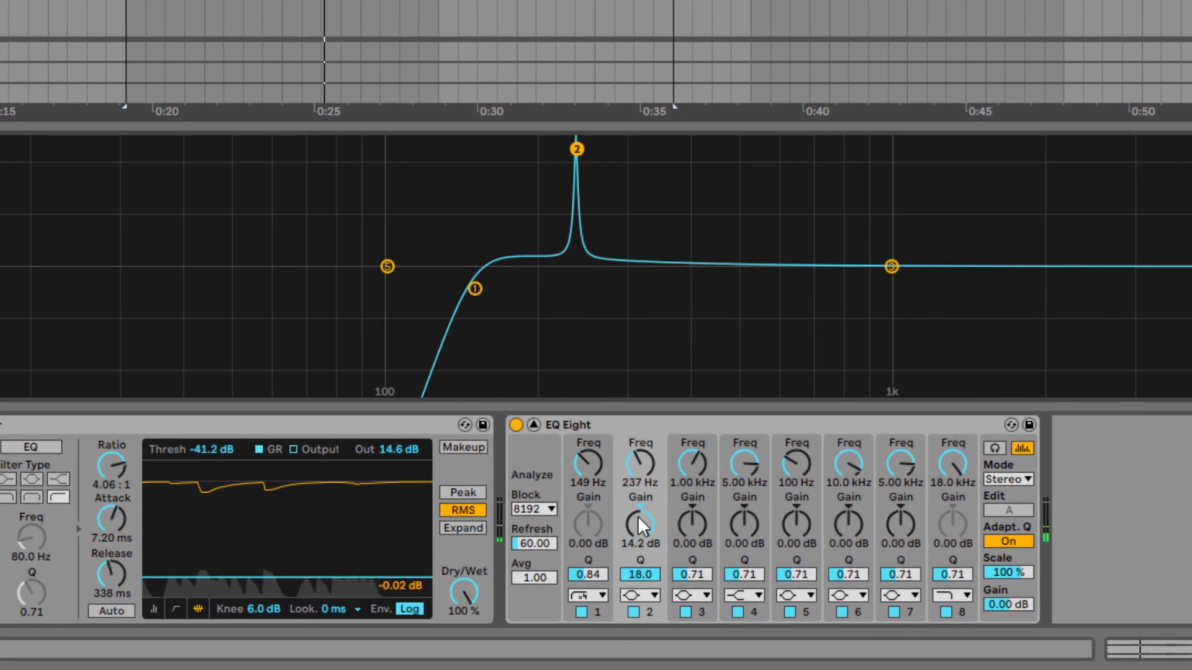
pyautogui.moveTo(590, 202); pyautogui.dragTo(587, 283)
pyautogui.moveTo(577, 241); pyautogui.dragTo(576, 281)
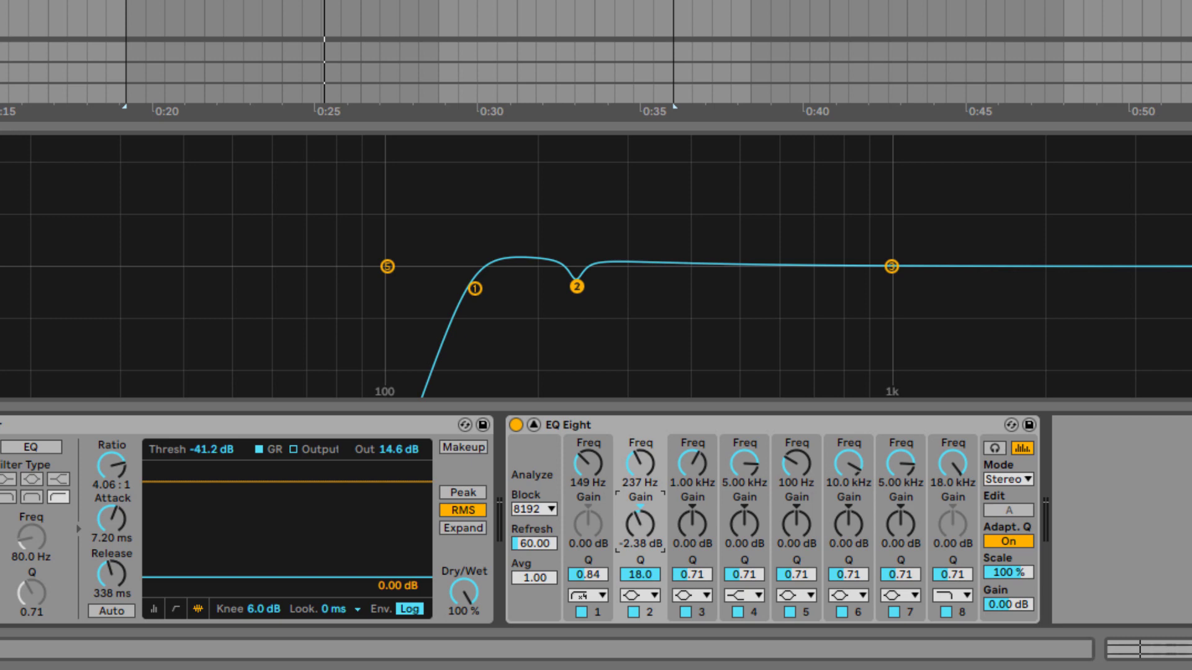
# Step: Sweep band 3 as a narrow boost over the looped section, and turn it into a -4.02 dB cut at 518 Hz with a Q of 3.60
pyautogui.hotkey('ctrl', 'shift', 'l')
pyautogui.moveTo(891, 267); pyautogui.dragTo(768, 273)
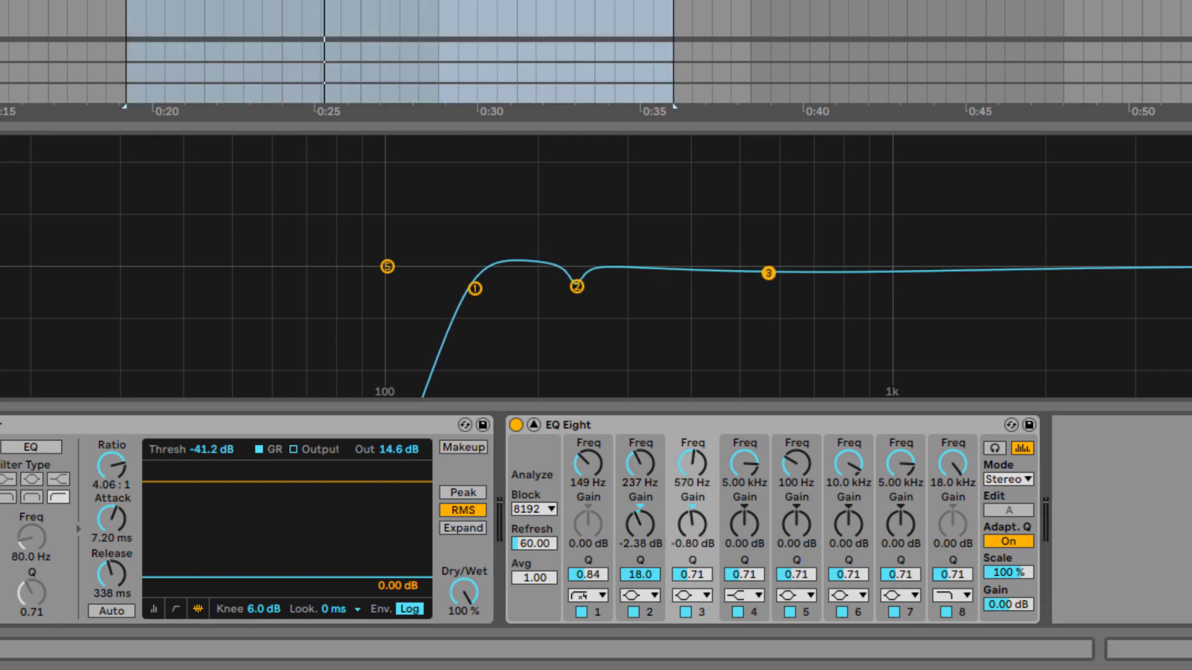
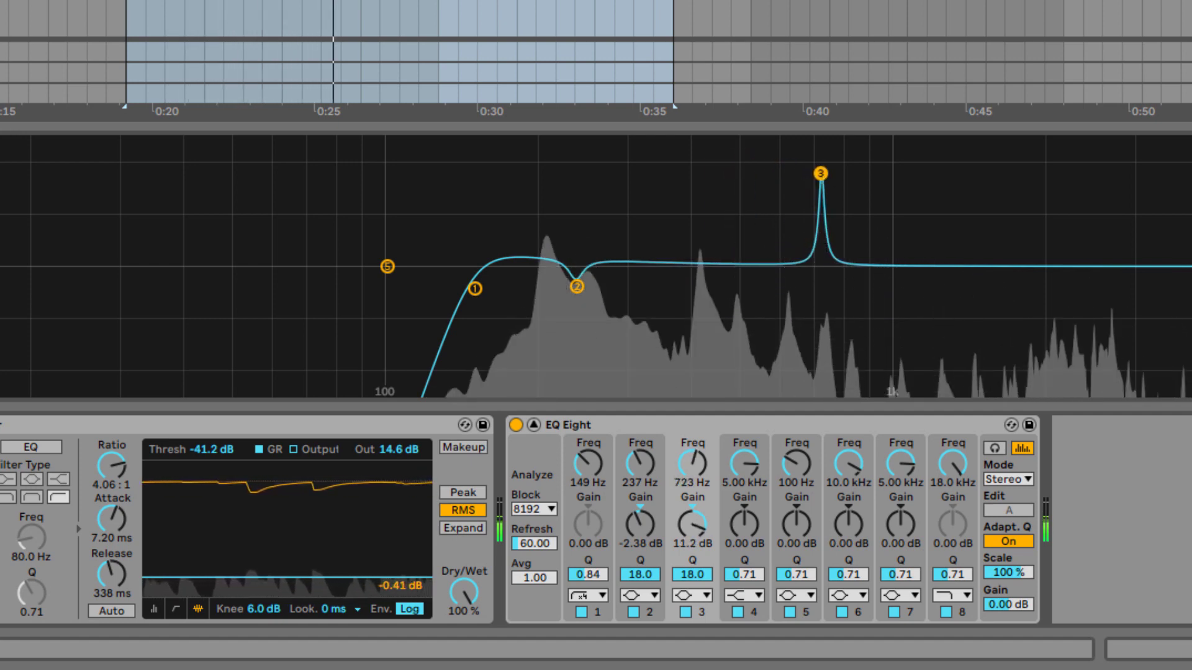
pyautogui.moveTo(820, 173); pyautogui.dragTo(828, 293)
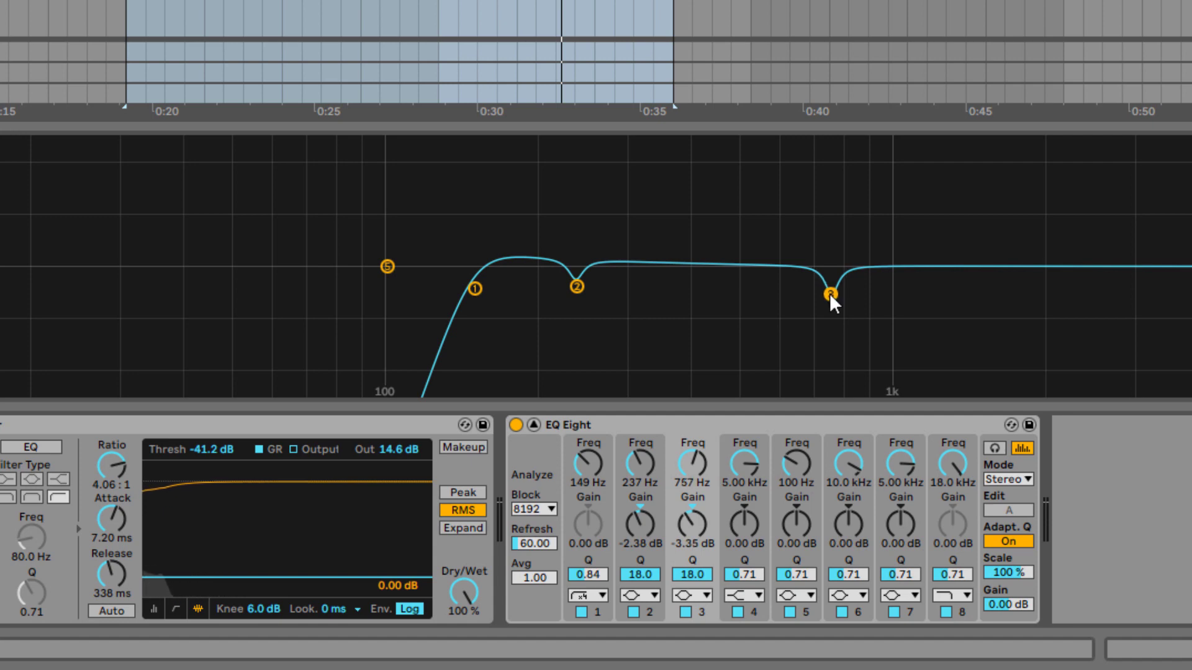
pyautogui.moveTo(830, 294); pyautogui.dragTo(781, 293)
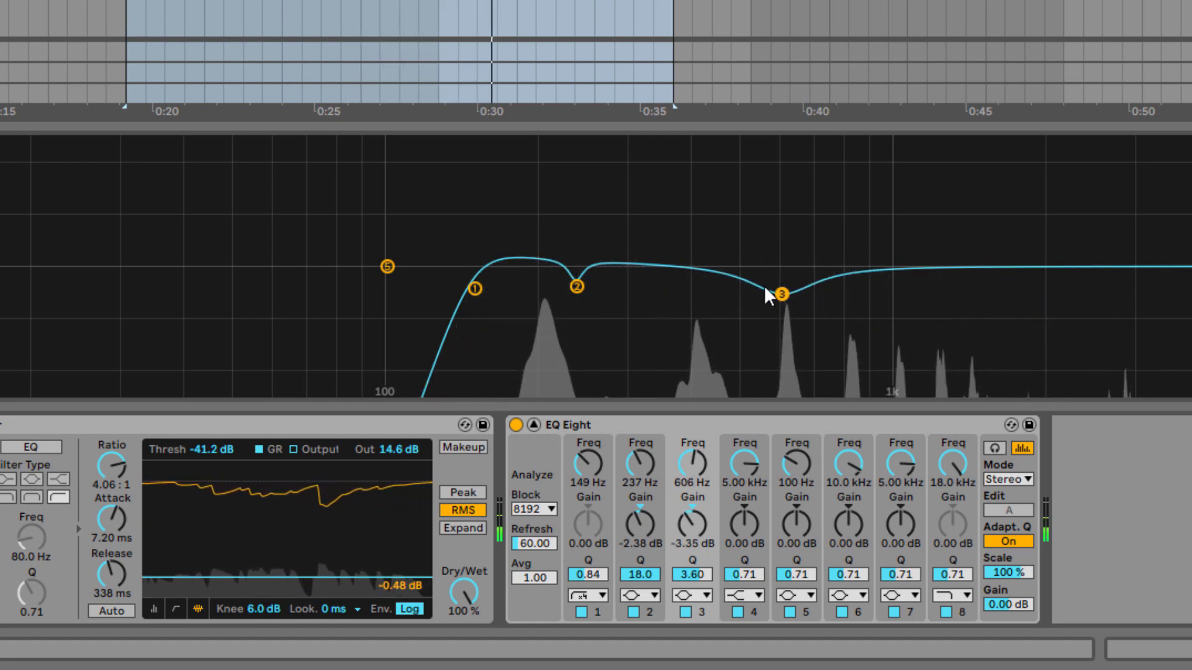
pyautogui.moveTo(781, 293); pyautogui.dragTo(747, 299)
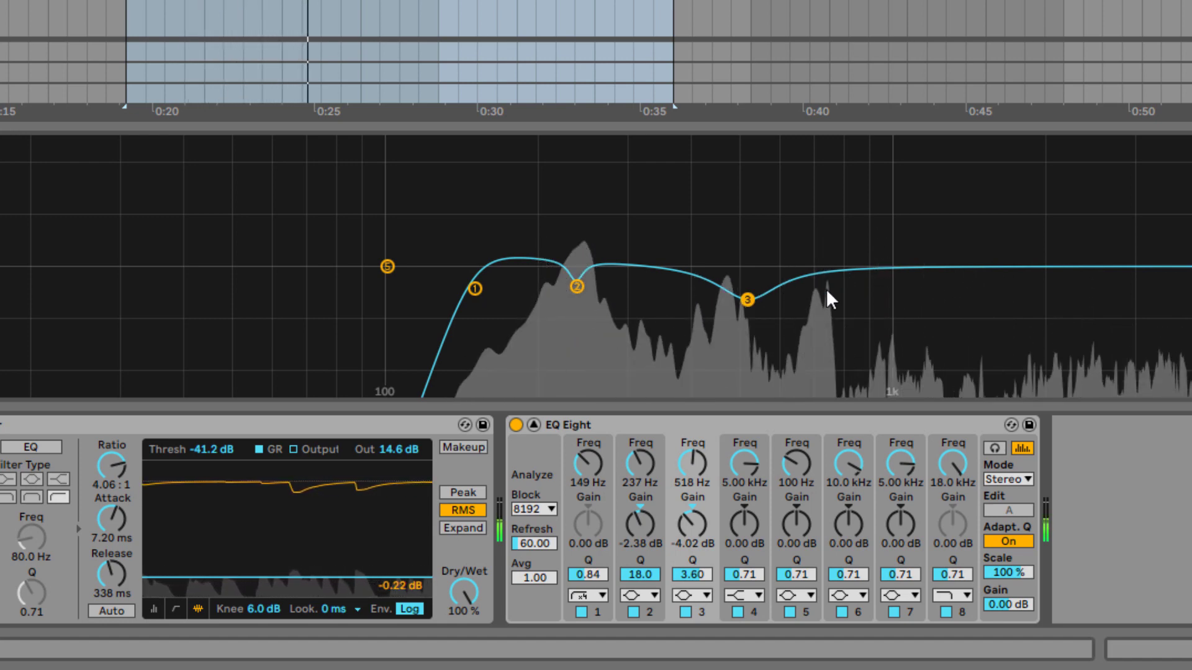
# Step: Change band 4 to a bell filter and cut -3.62 dB at 817 Hz with a Q of 8.05 during looped playback
pyautogui.moveTo(1185, 267); pyautogui.dragTo(928, 290)
pyautogui.press('space')
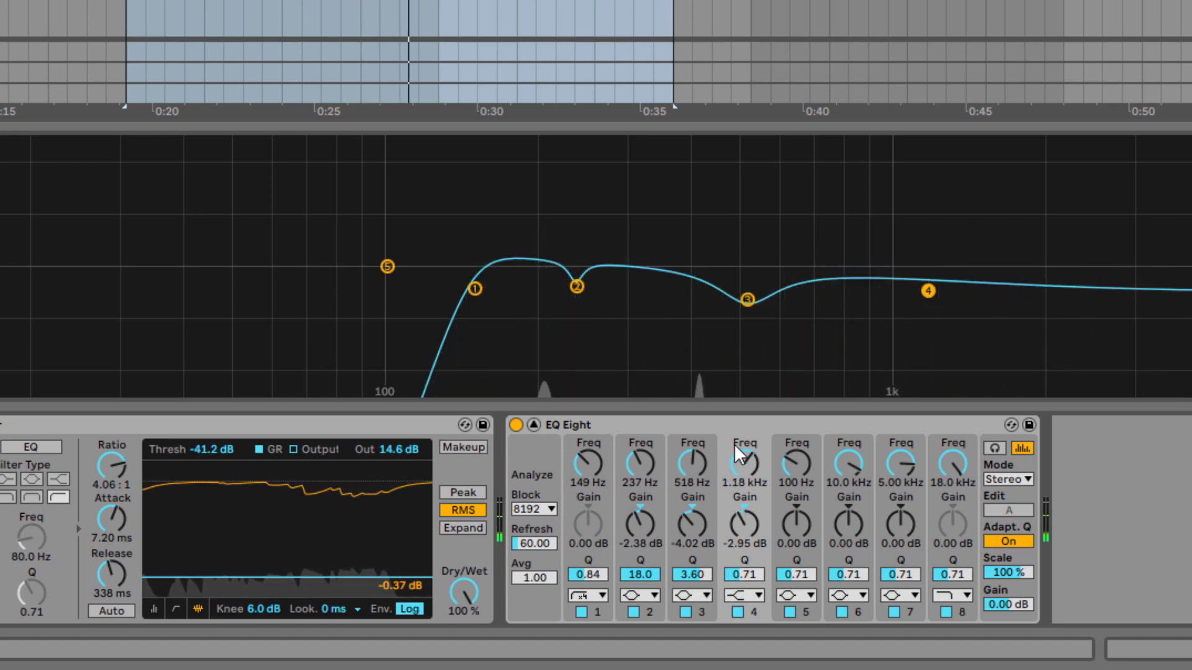
pyautogui.click(742, 595)
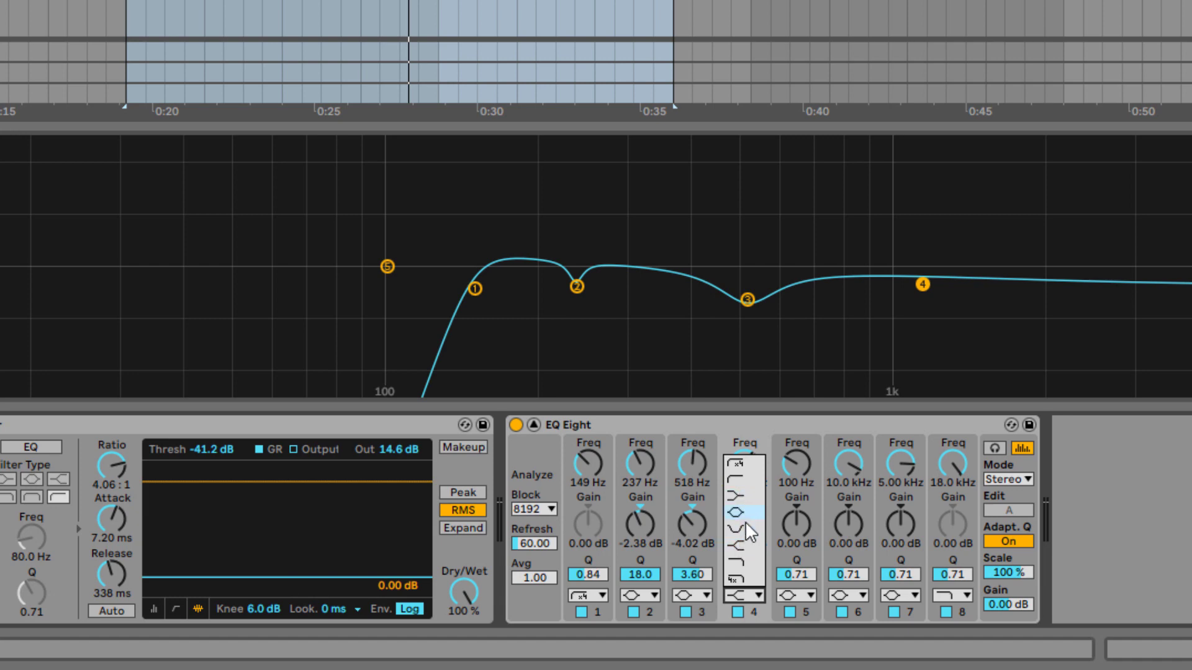
pyautogui.click(742, 518)
pyautogui.press('space')
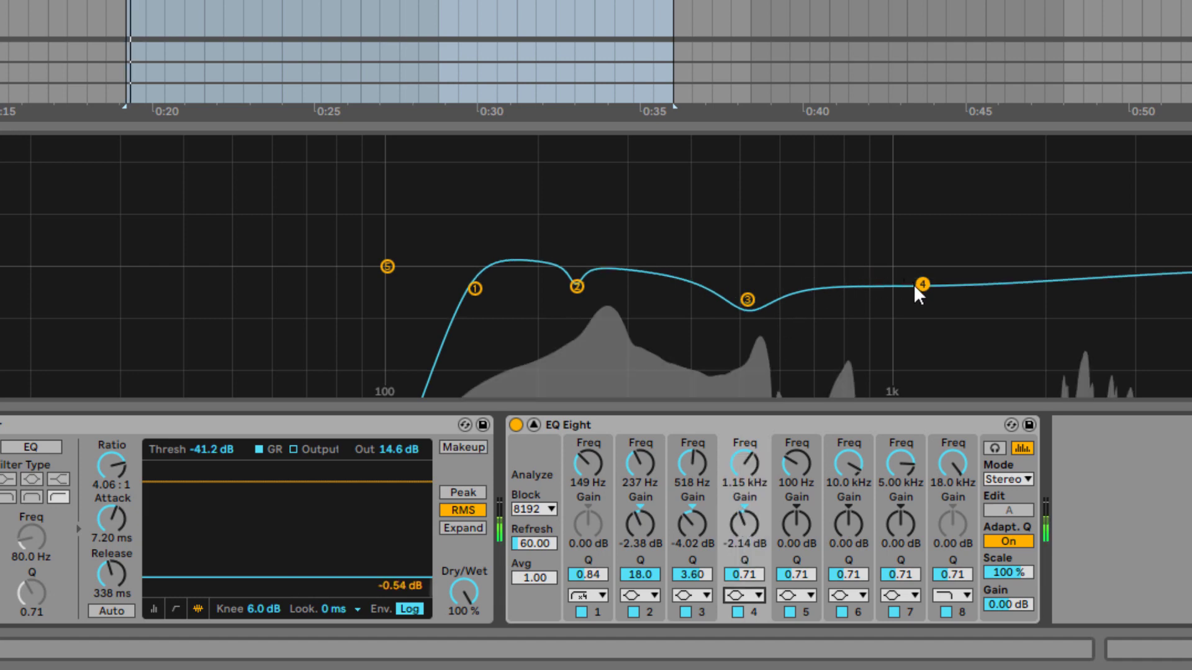
pyautogui.moveTo(917, 283); pyautogui.dragTo(847, 296)
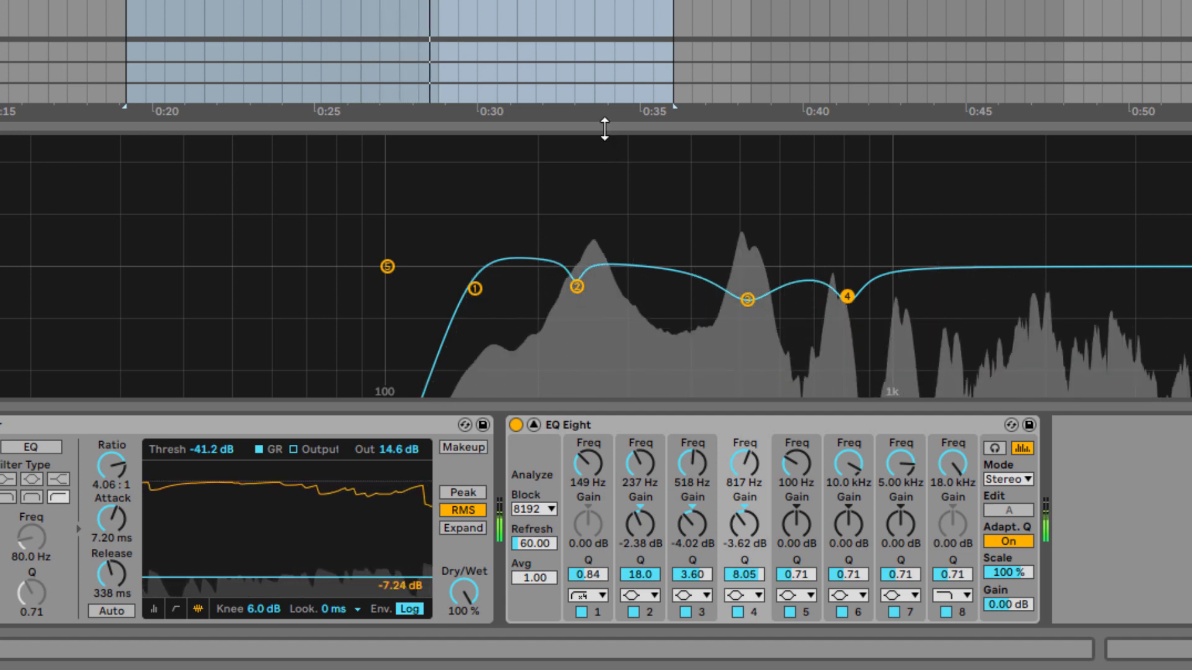
# Step: Compare the looped vocal with EQ Eight bypassed and switched back on to judge the resonance cuts
pyautogui.press('space')
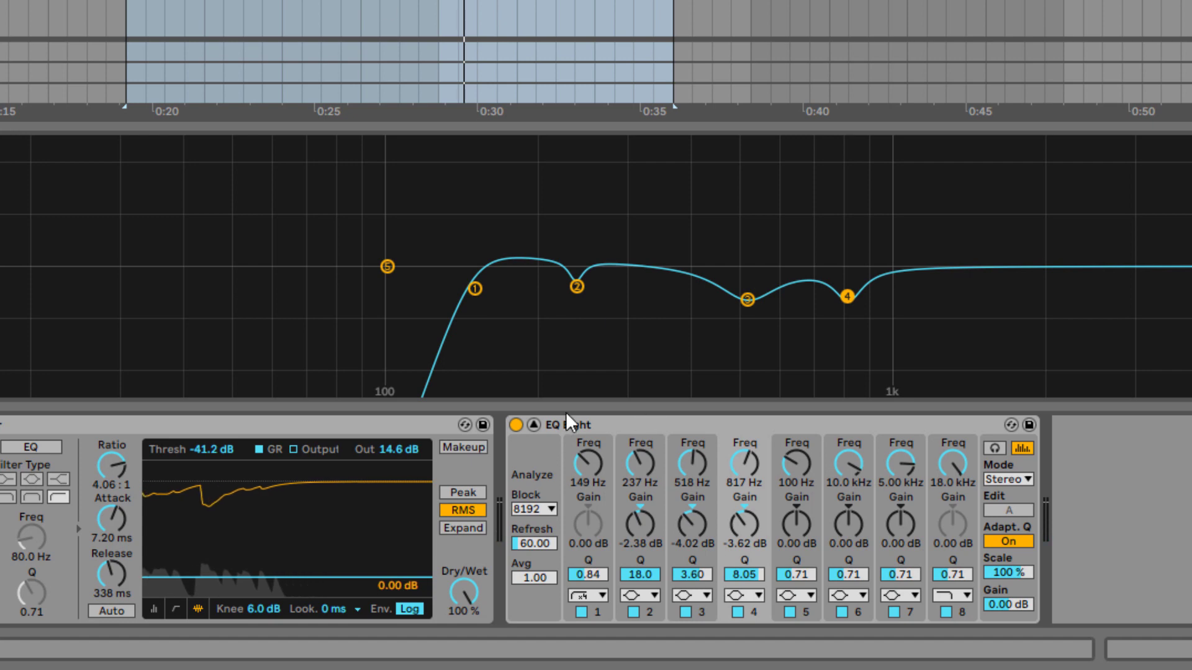
pyautogui.click(516, 424)
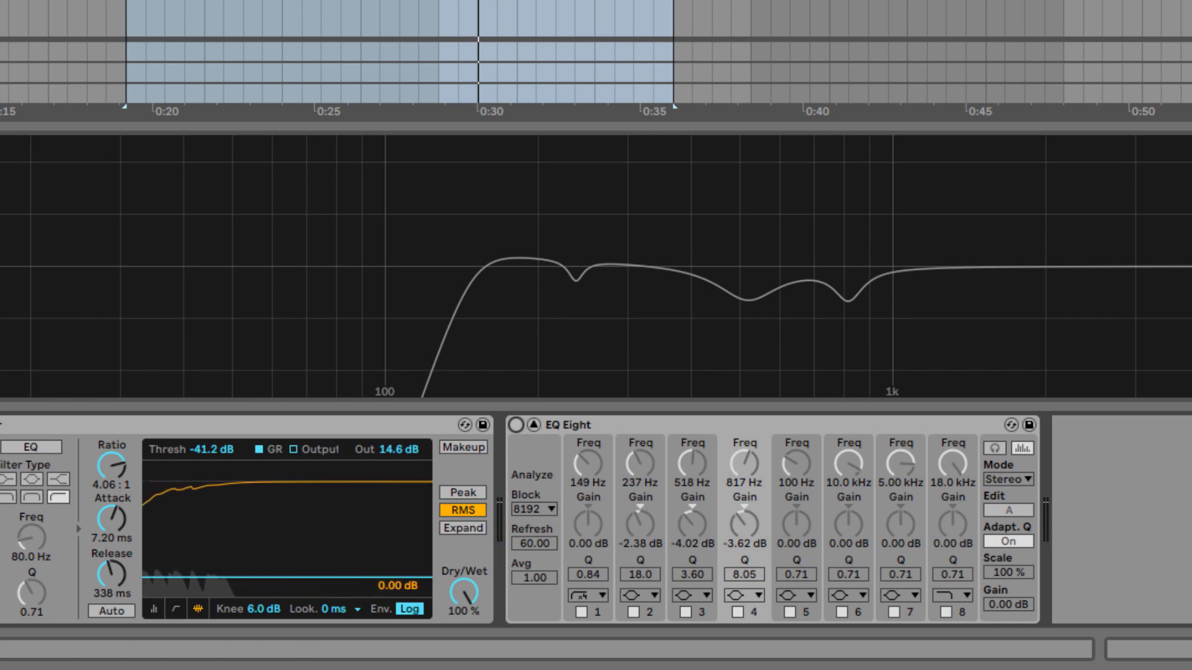
pyautogui.click(515, 426)
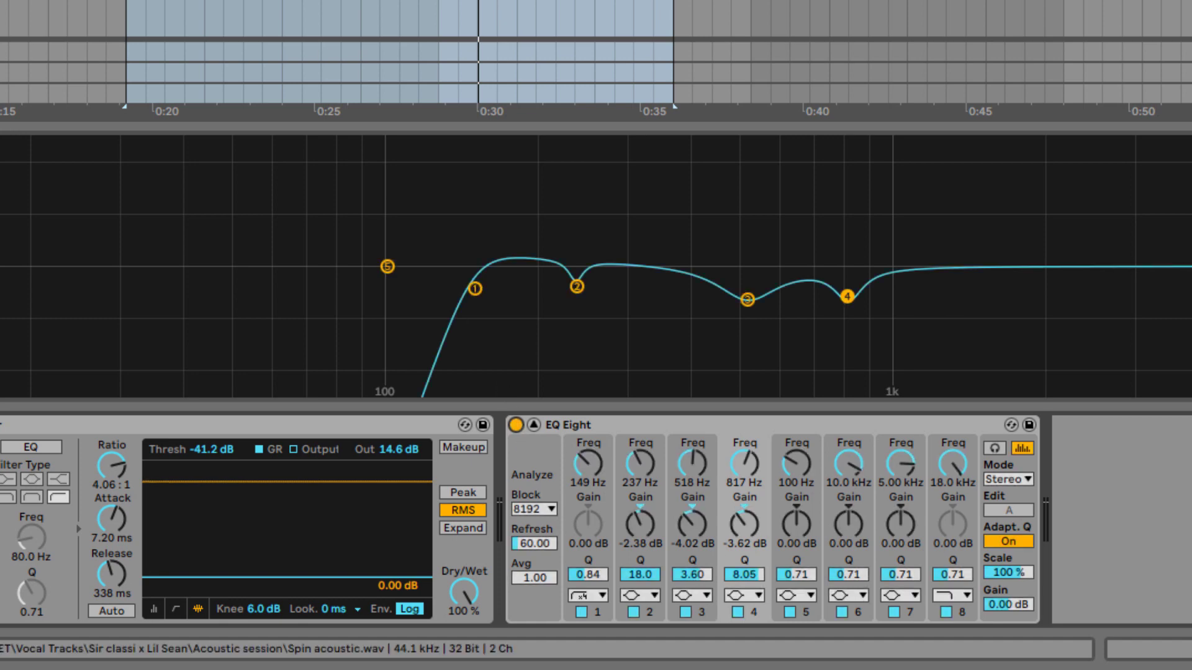
pyautogui.press('space')
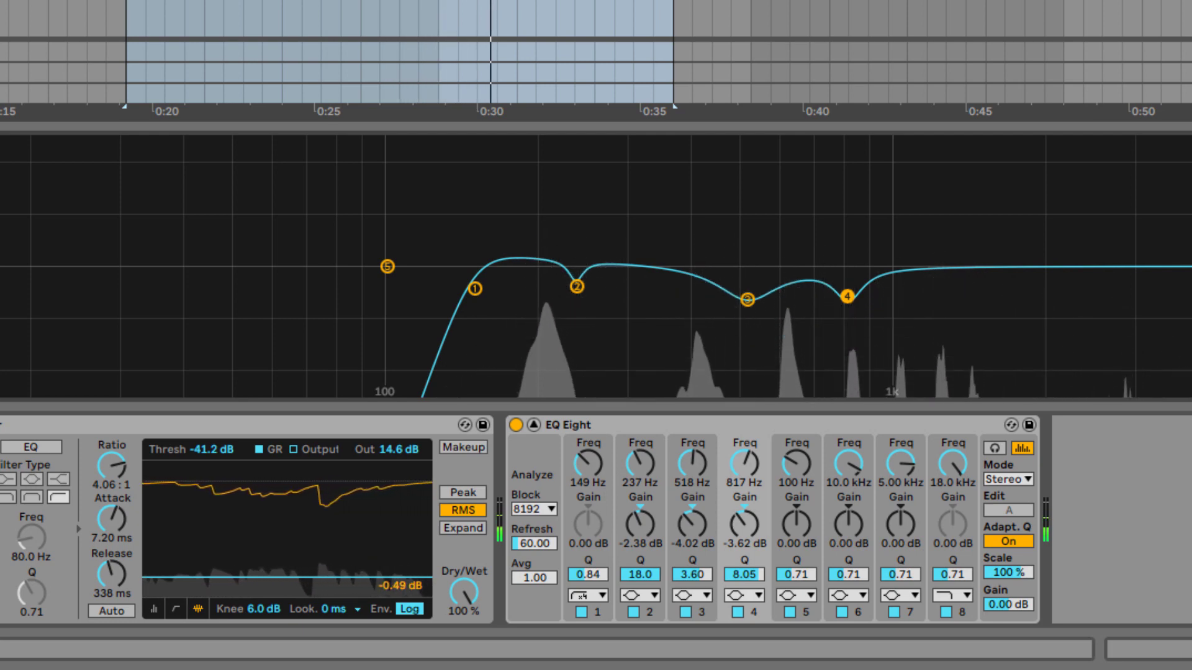
pyautogui.press('space')
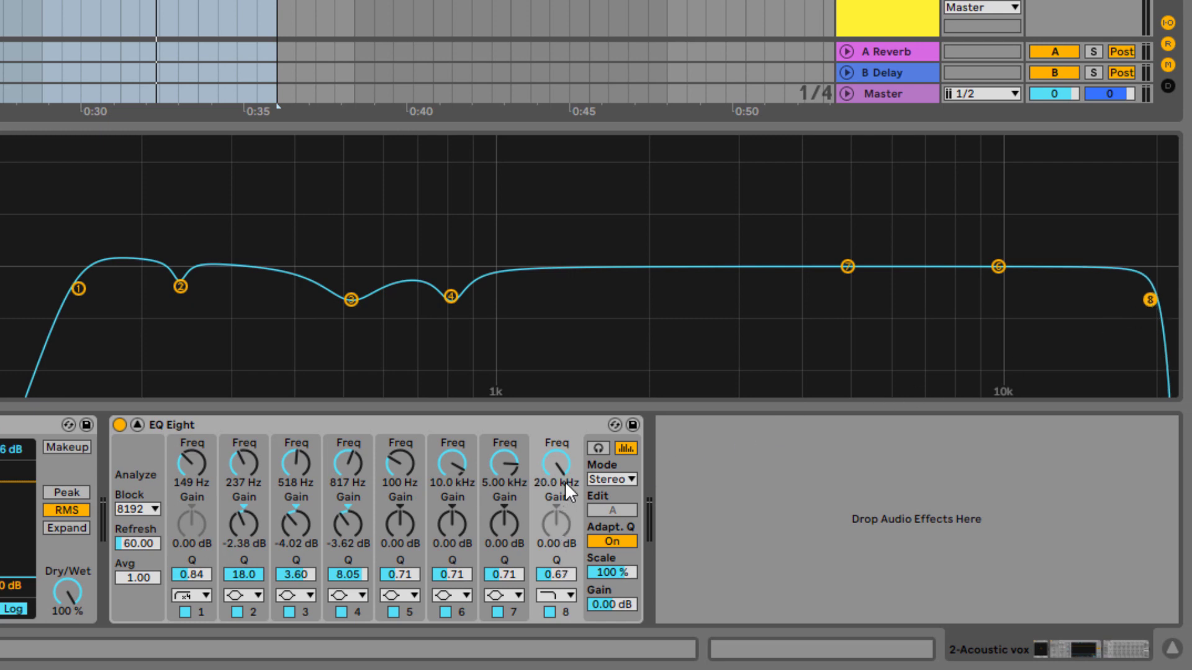
# Step: Change band 8 to a high shelf and boost it by 2.41 dB at 12.4 kHz while listening to the loop
pyautogui.click(546, 595)
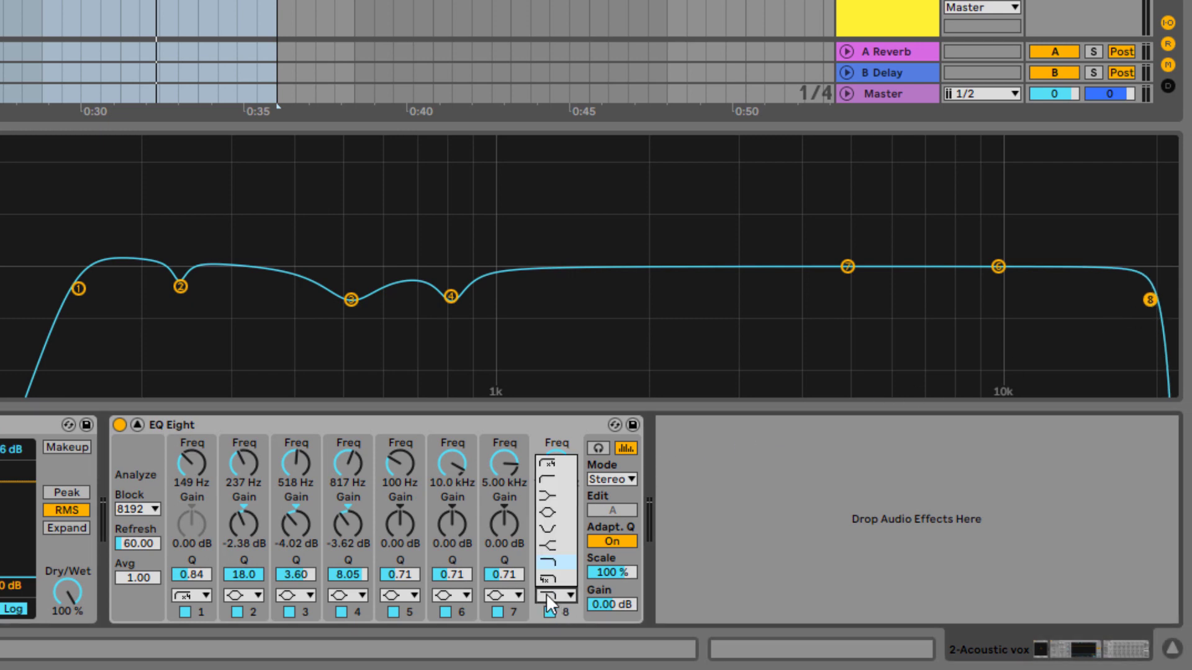
pyautogui.click(557, 545)
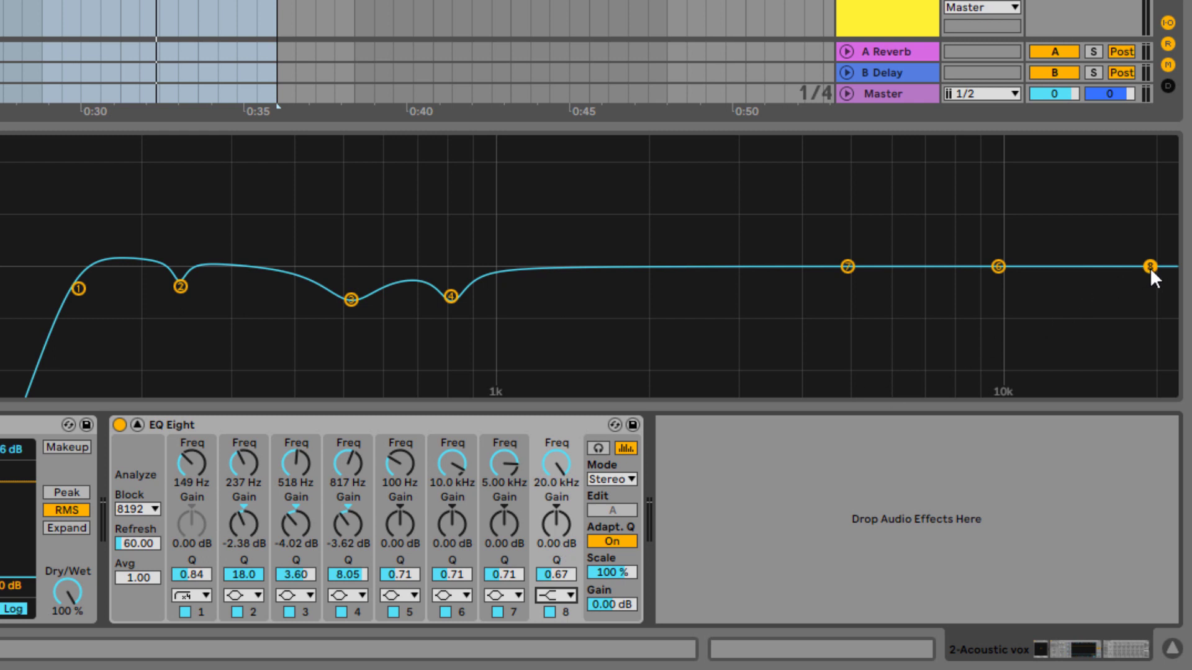
pyautogui.moveTo(1149, 267); pyautogui.dragTo(1067, 254)
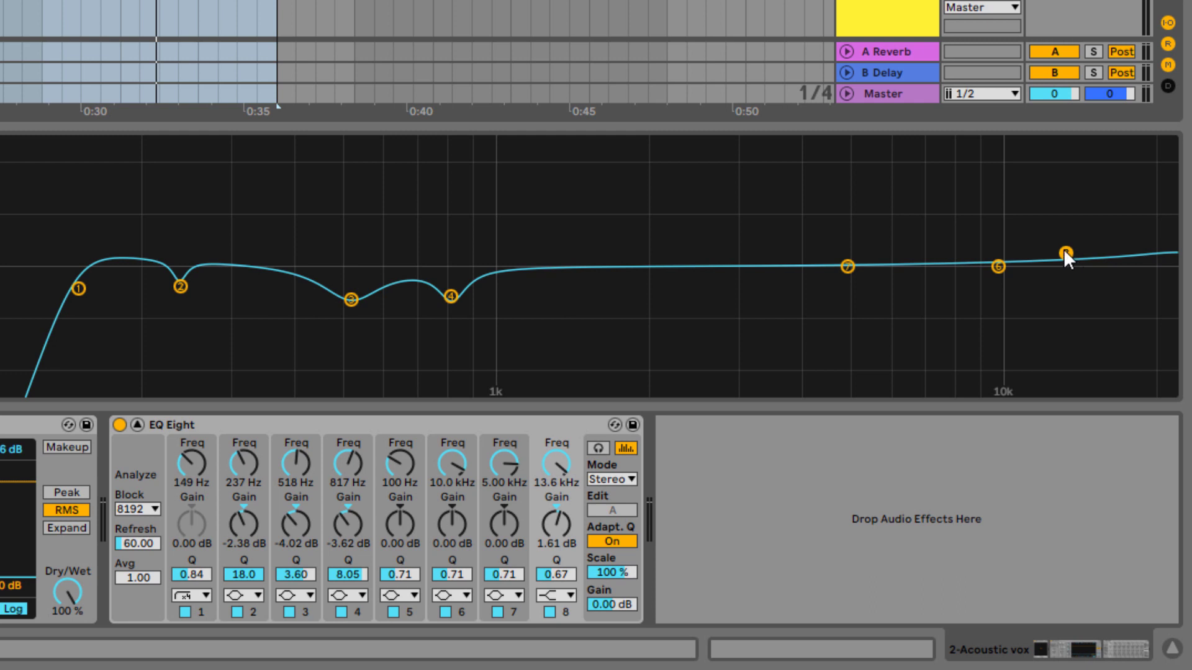
pyautogui.moveTo(1064, 250); pyautogui.dragTo(1068, 253)
pyautogui.press('space')
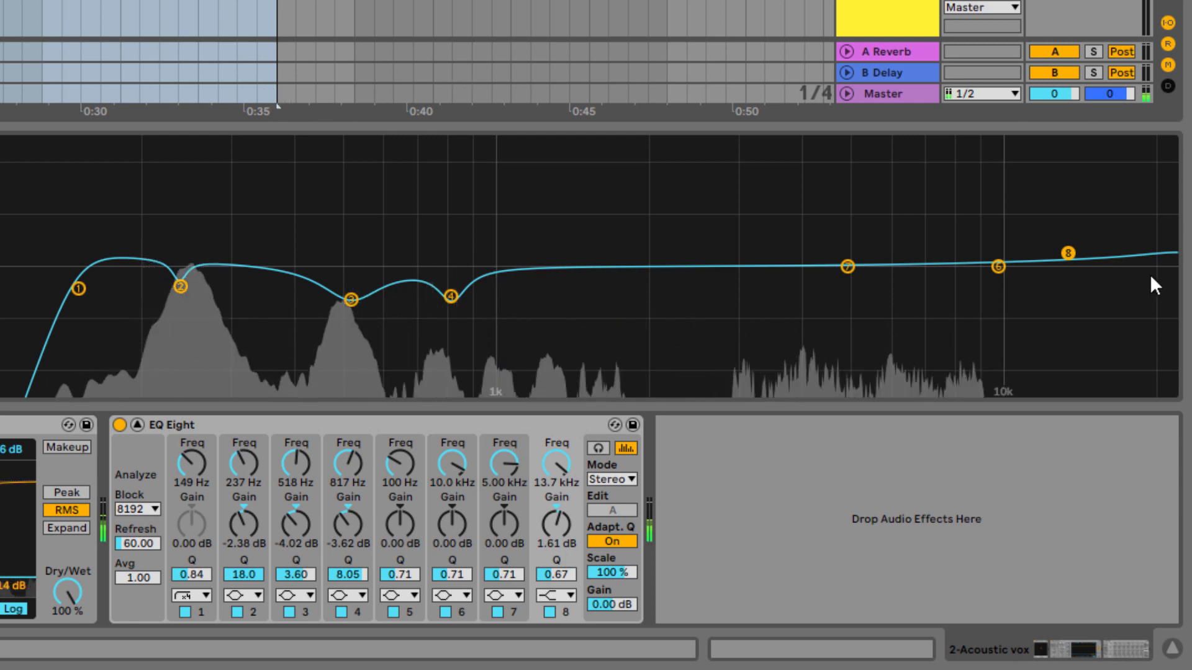
pyautogui.moveTo(1067, 252); pyautogui.dragTo(963, 246)
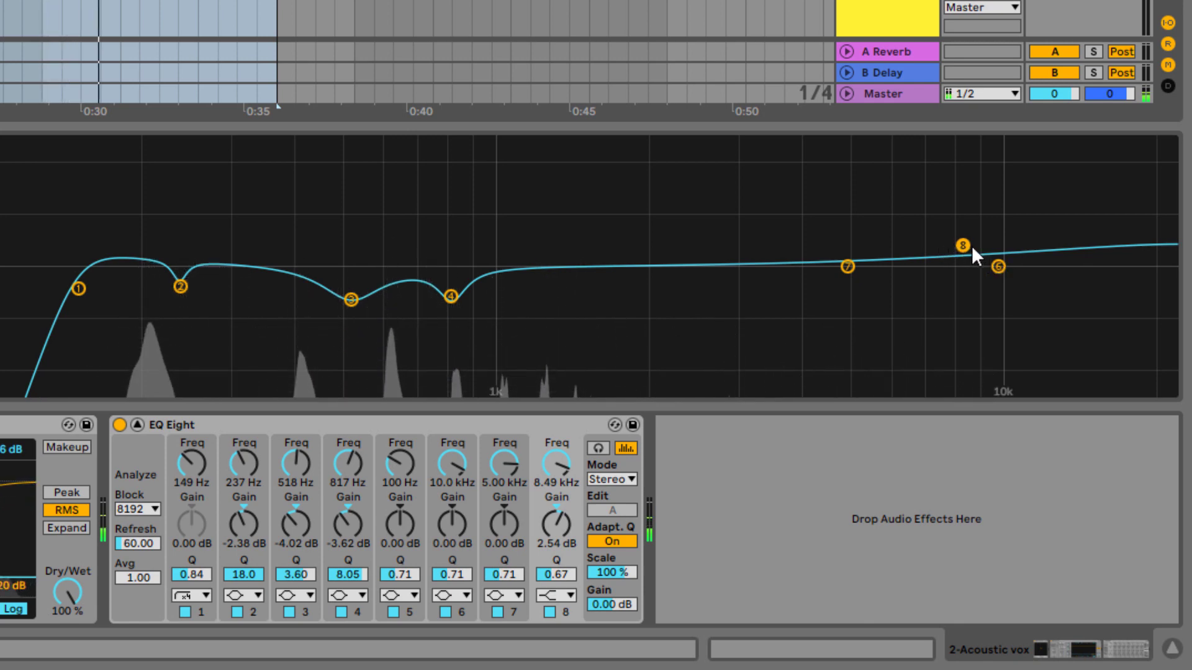
pyautogui.moveTo(964, 244); pyautogui.dragTo(1046, 246)
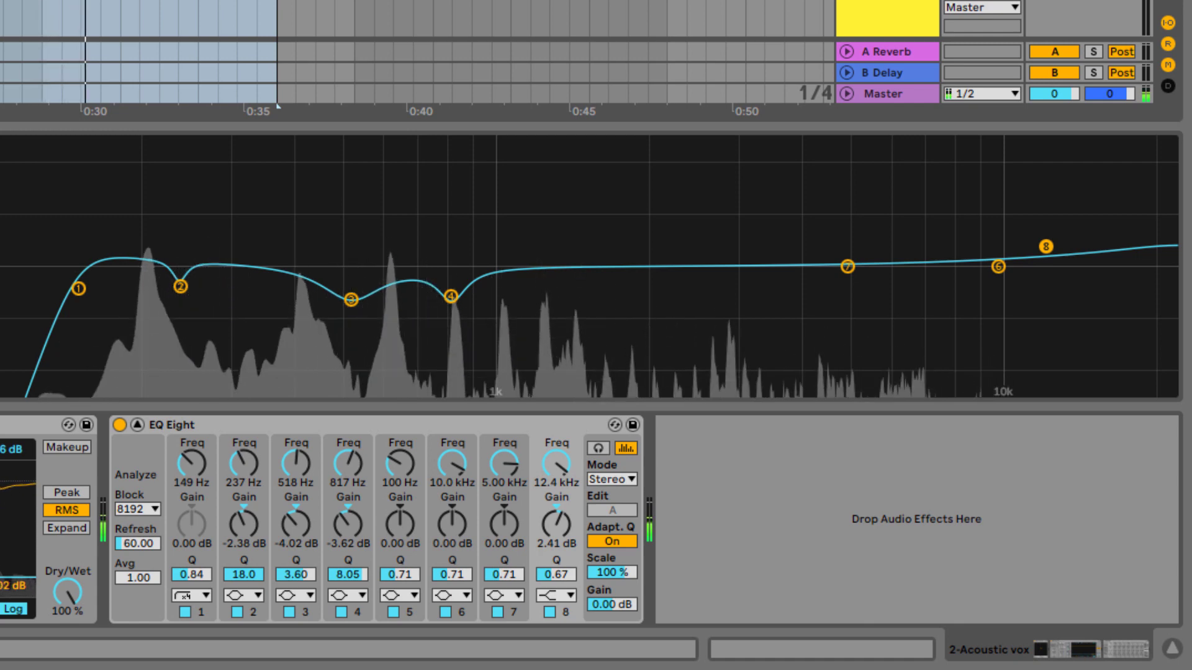
# Step: Compare playback with EQ Eight bypassed and re-enabled to hear the complete EQ curve including the high-shelf boost
pyautogui.press('space')
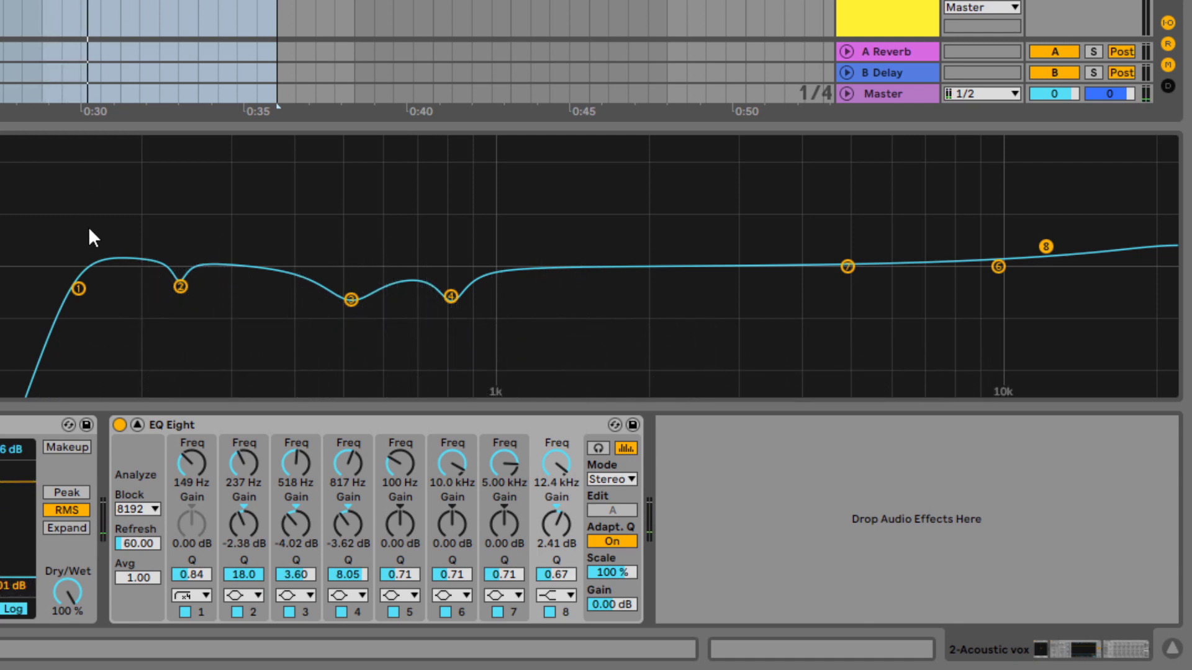
pyautogui.click(120, 425)
pyautogui.press('space')
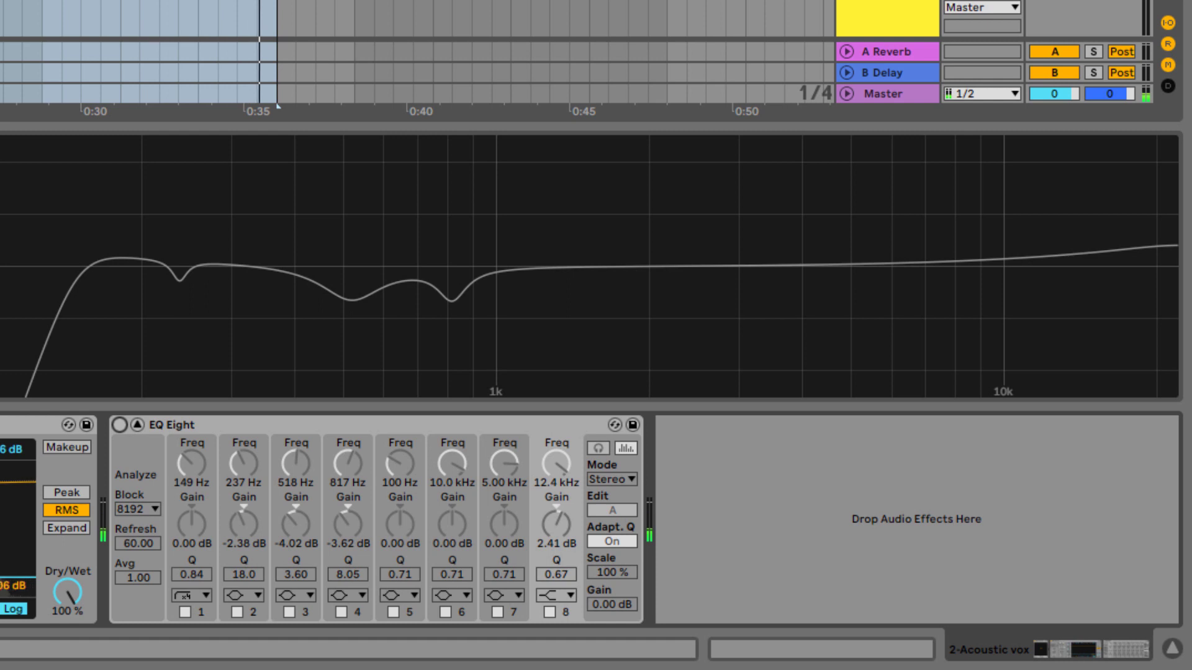
pyautogui.press('space')
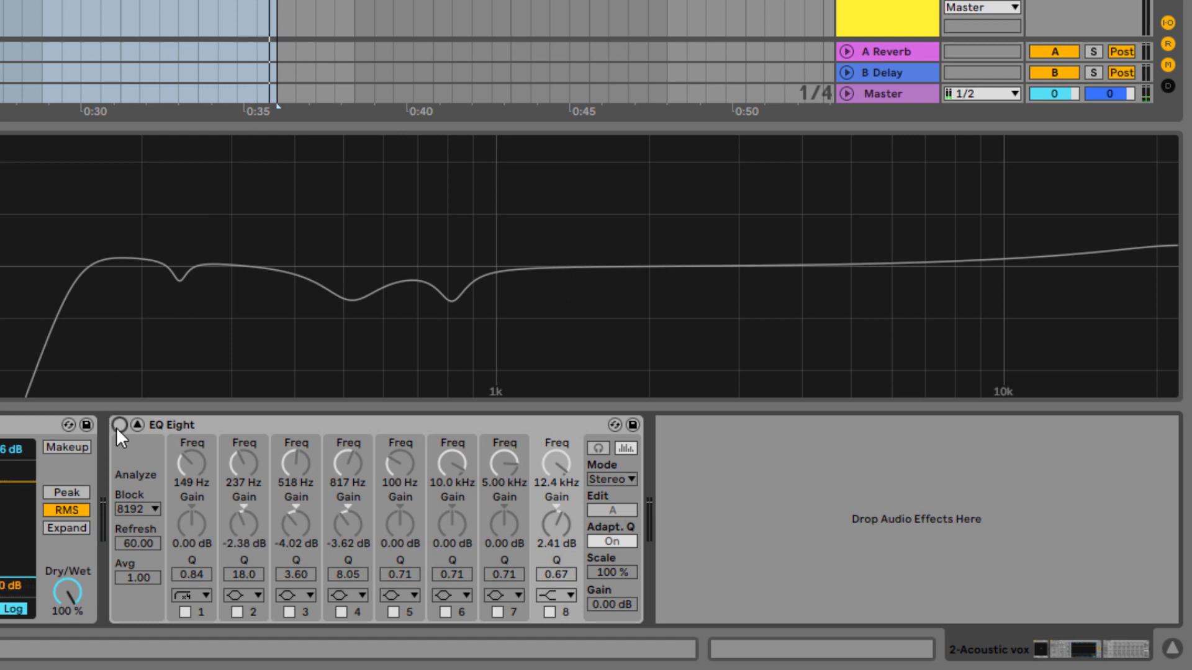
pyautogui.click(119, 425)
pyautogui.press('space')
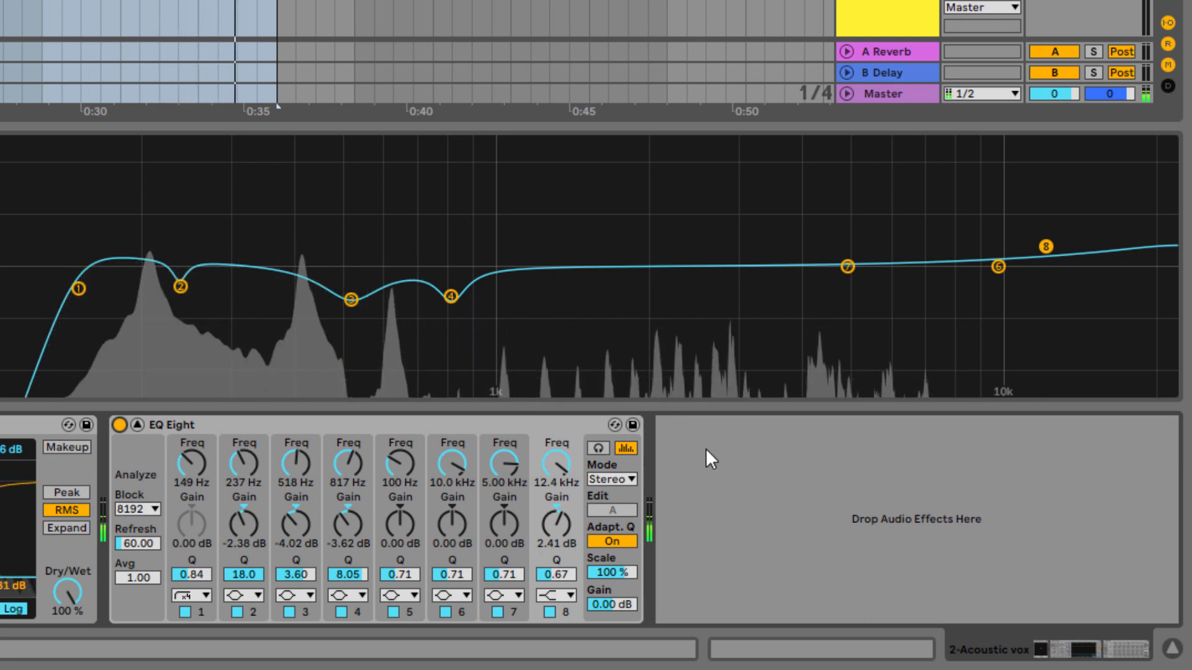
pyautogui.press('space')
pyautogui.hscroll(3, 226, 486)
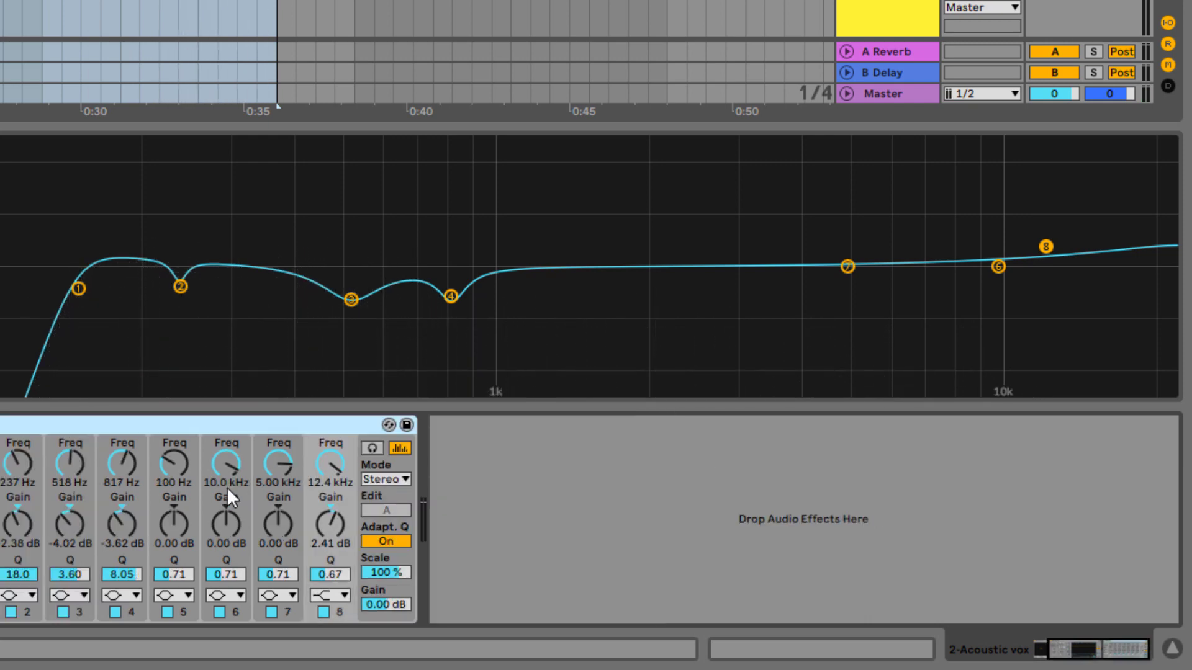